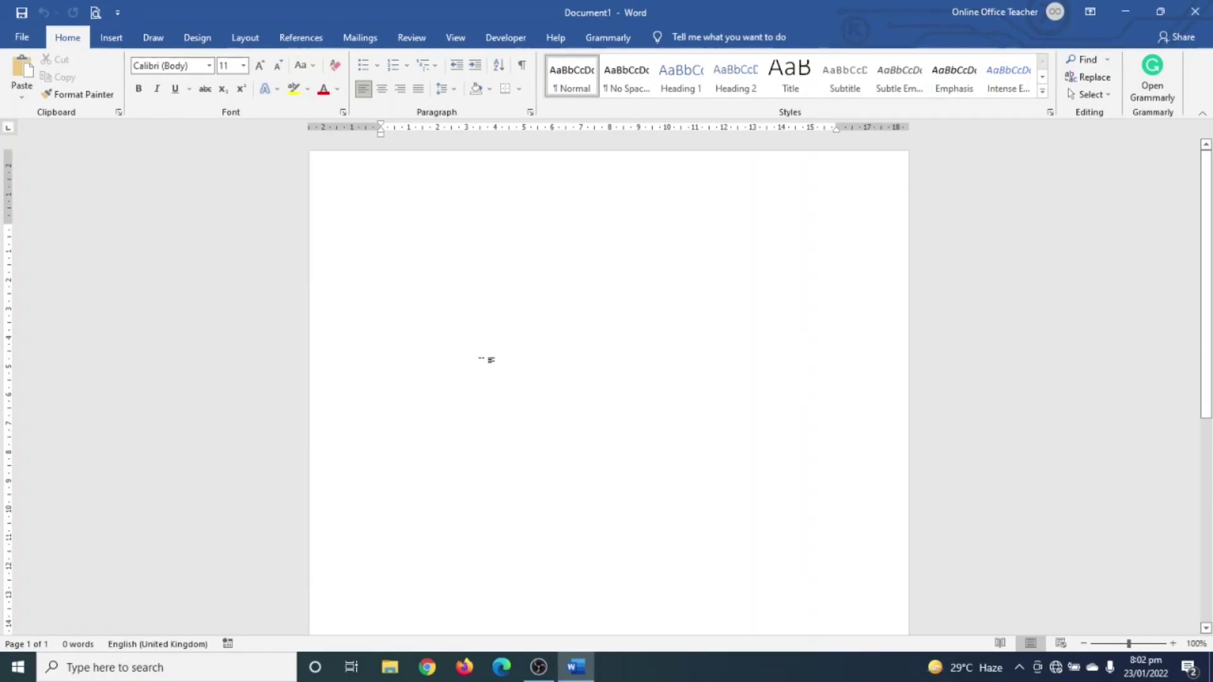
# Turn the blank page to landscape orientation
pyautogui.click(247, 40)
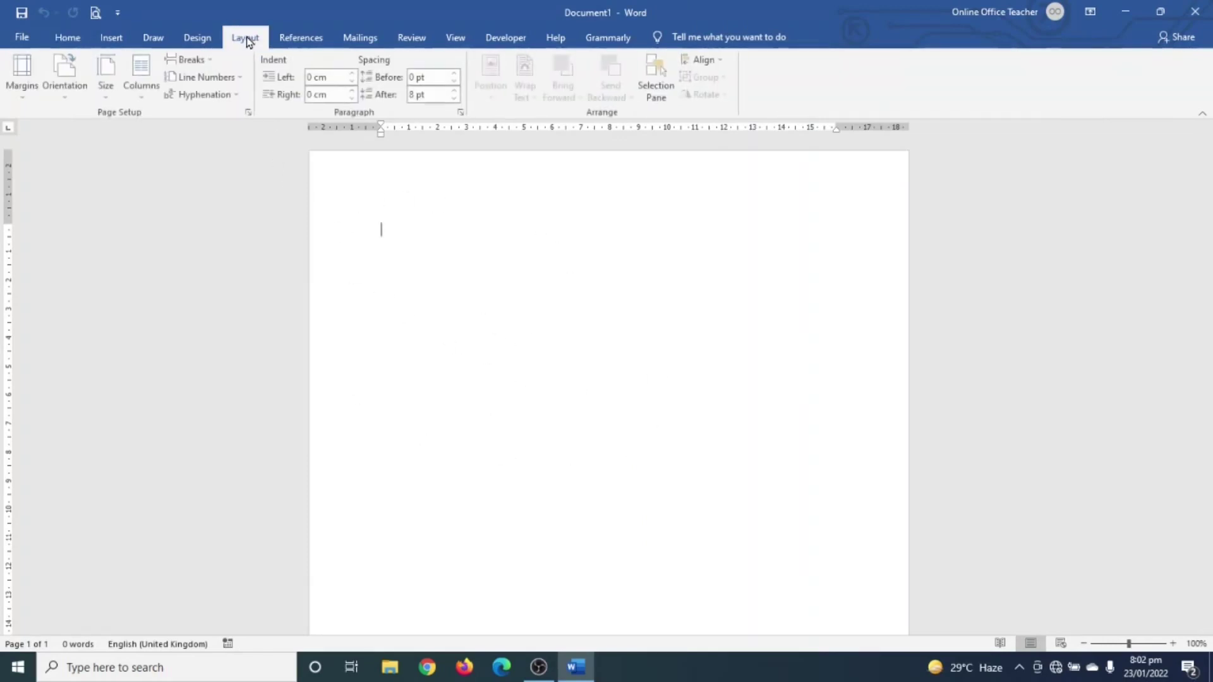
pyautogui.click(69, 91)
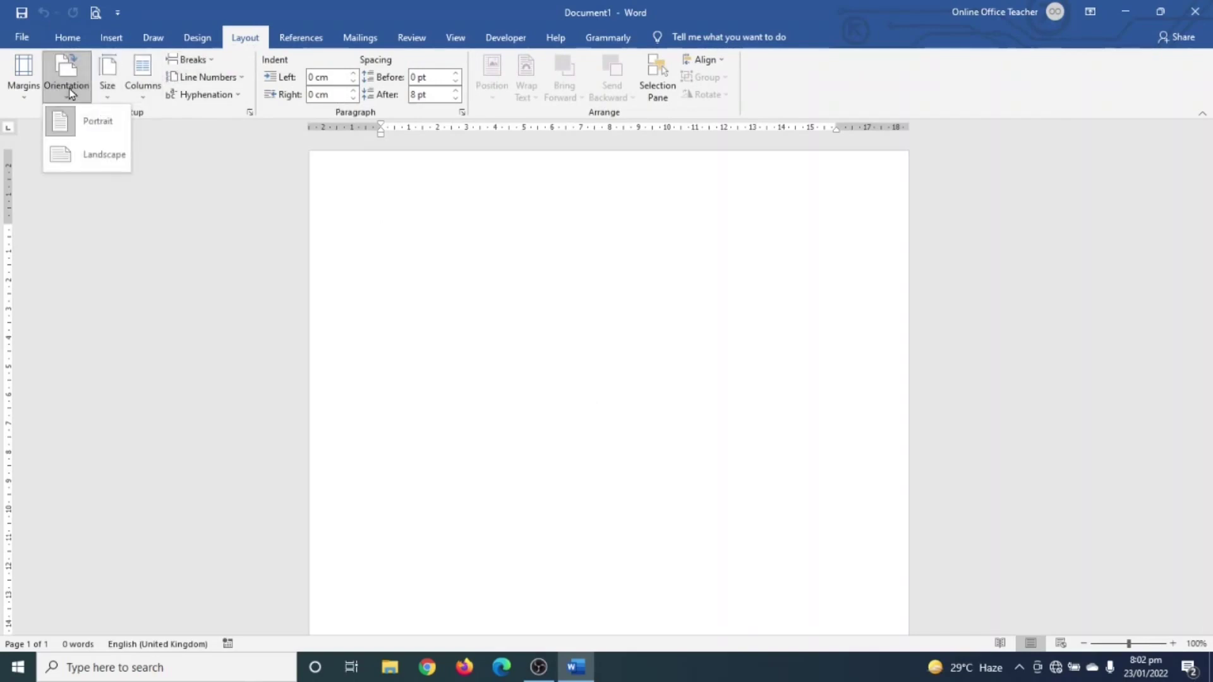
pyautogui.click(103, 163)
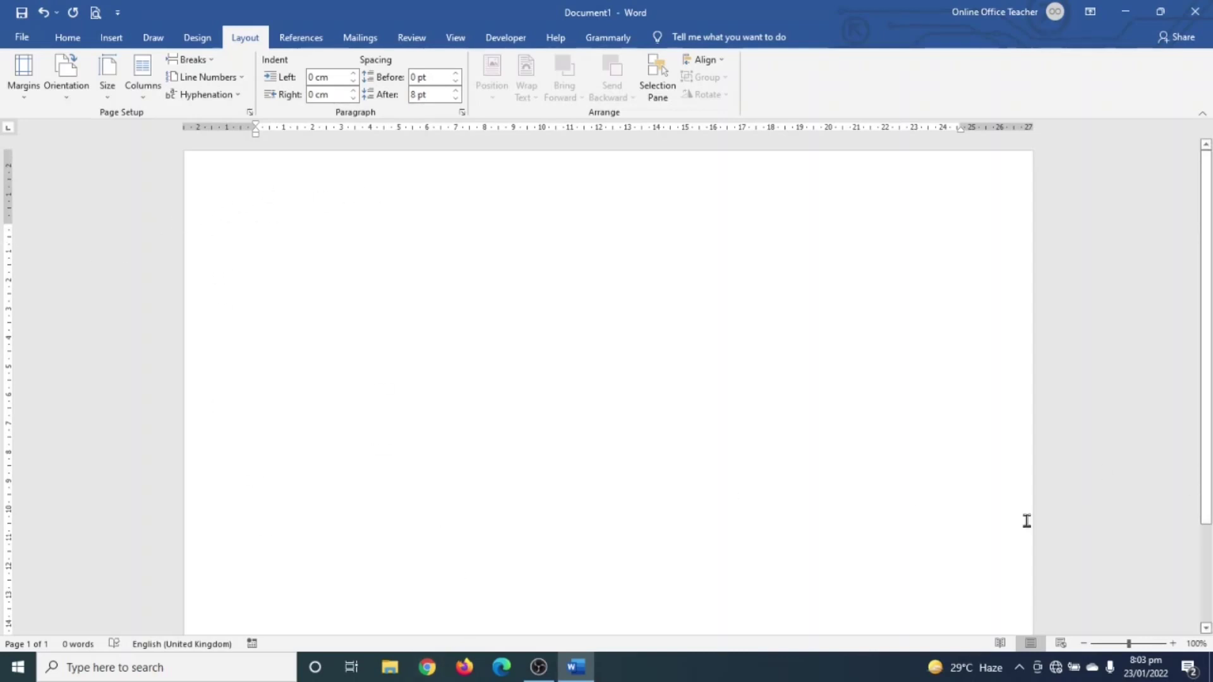
# Apply the Narrow margin preset to the page
pyautogui.click(23, 70)
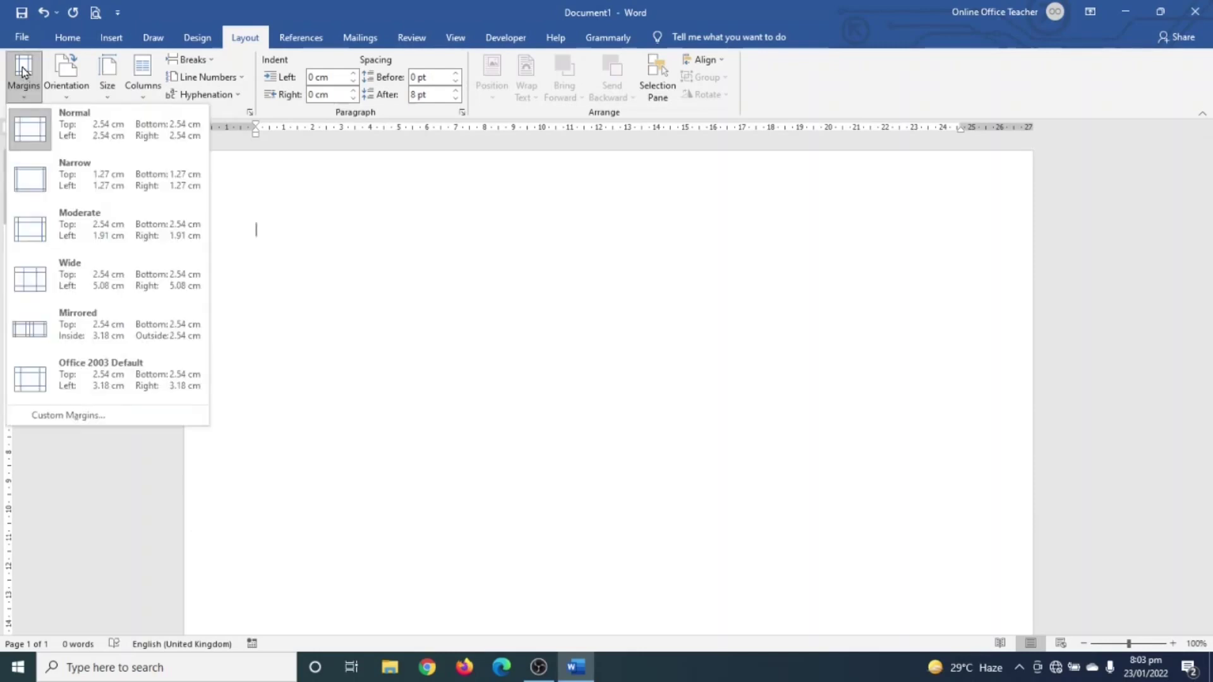
pyautogui.click(76, 180)
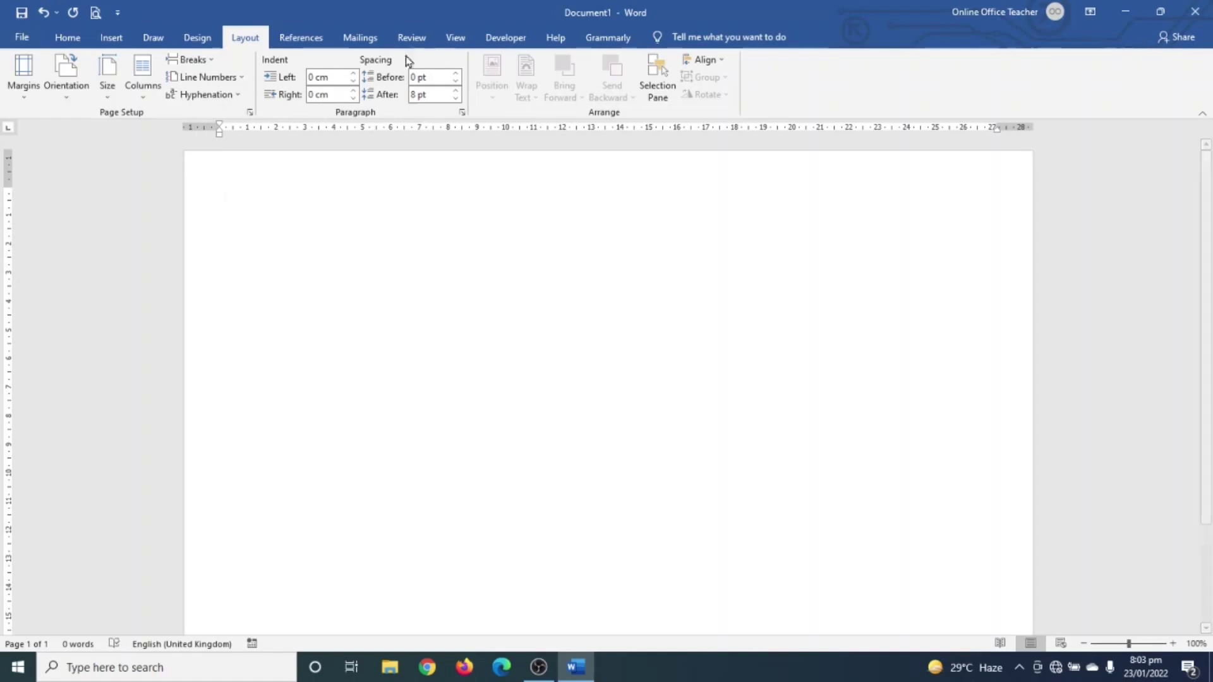
pyautogui.click(463, 39)
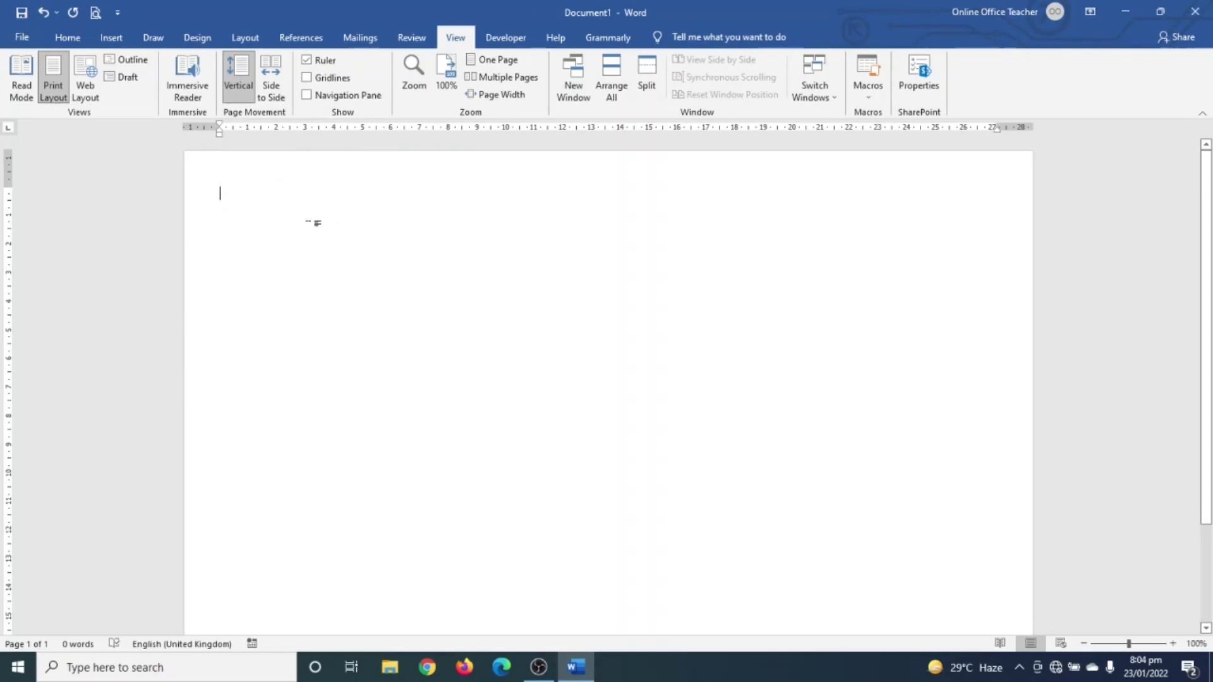
# Insert a table with 6 columns and 32 rows through the Insert Table dialog
pyautogui.click(112, 38)
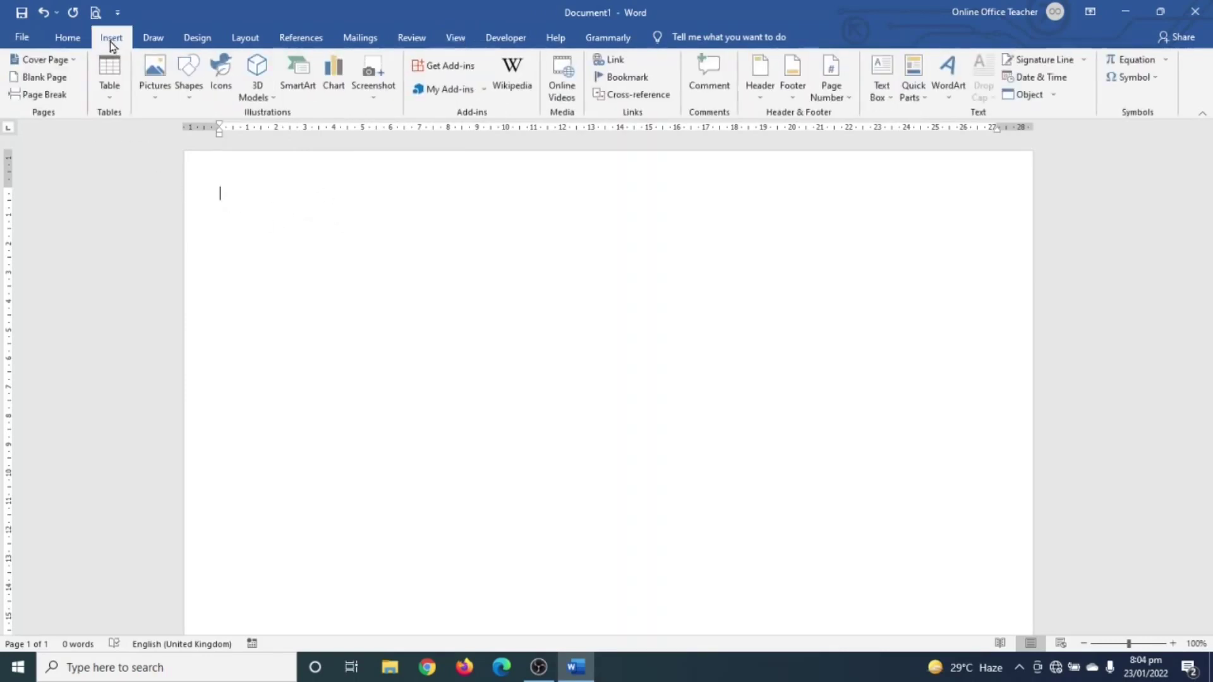
pyautogui.click(112, 82)
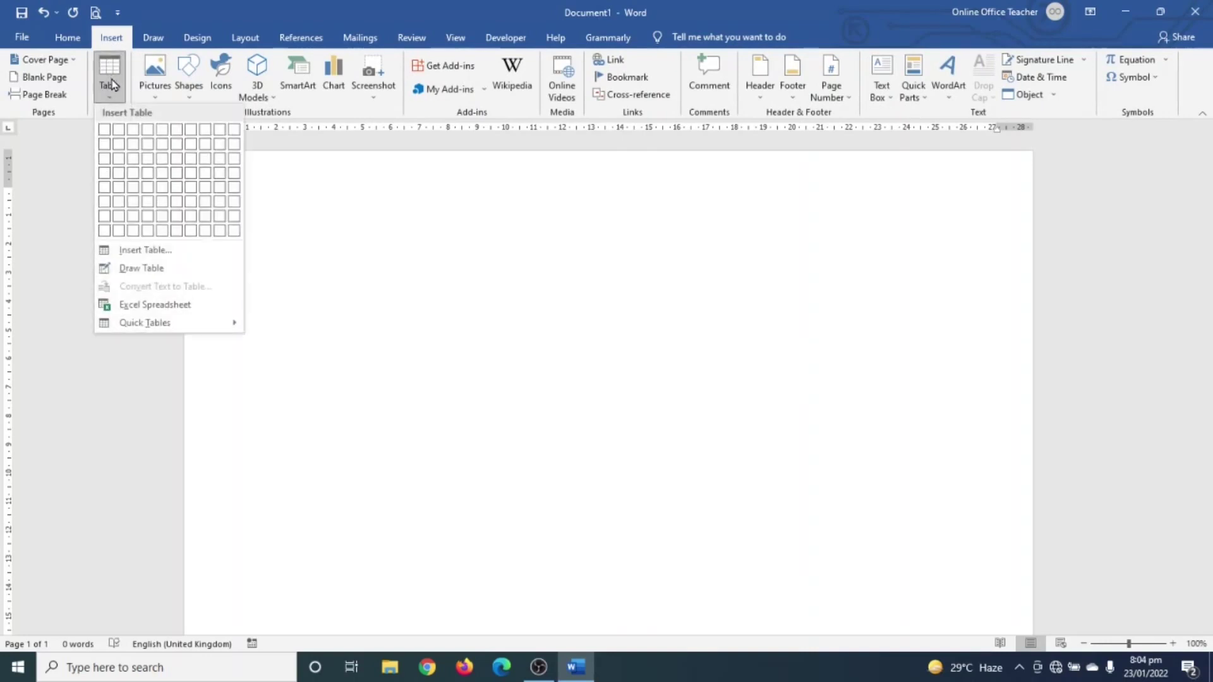
pyautogui.click(166, 250)
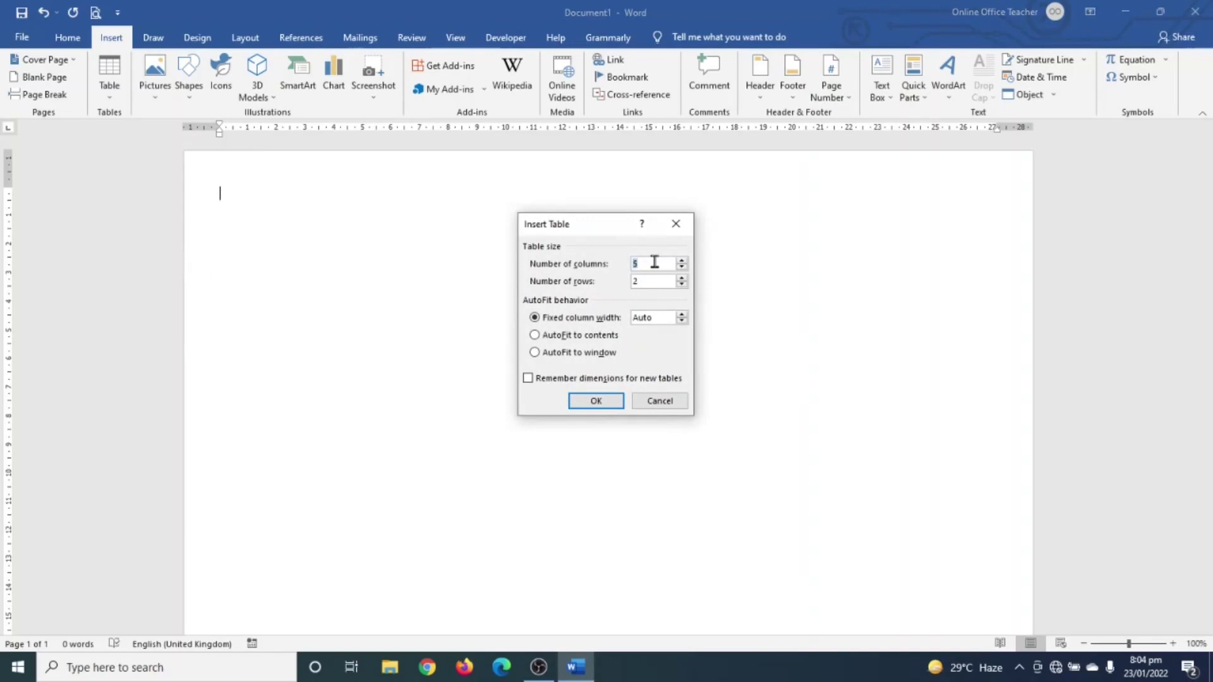
pyautogui.write('6')
pyautogui.doubleClick(654, 281)
pyautogui.click(587, 399)
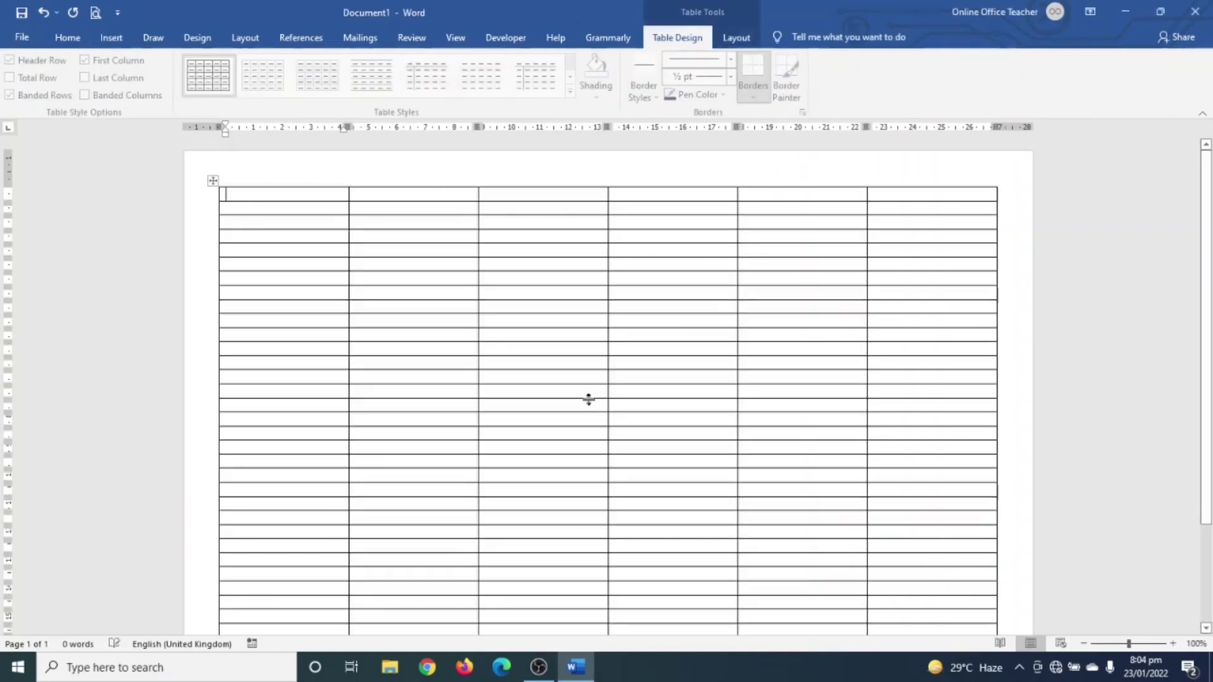
# Select the whole table and set its row height to 0.55 cm
pyautogui.scroll(-4, 640, 346)
pyautogui.scroll(4, 641, 345)
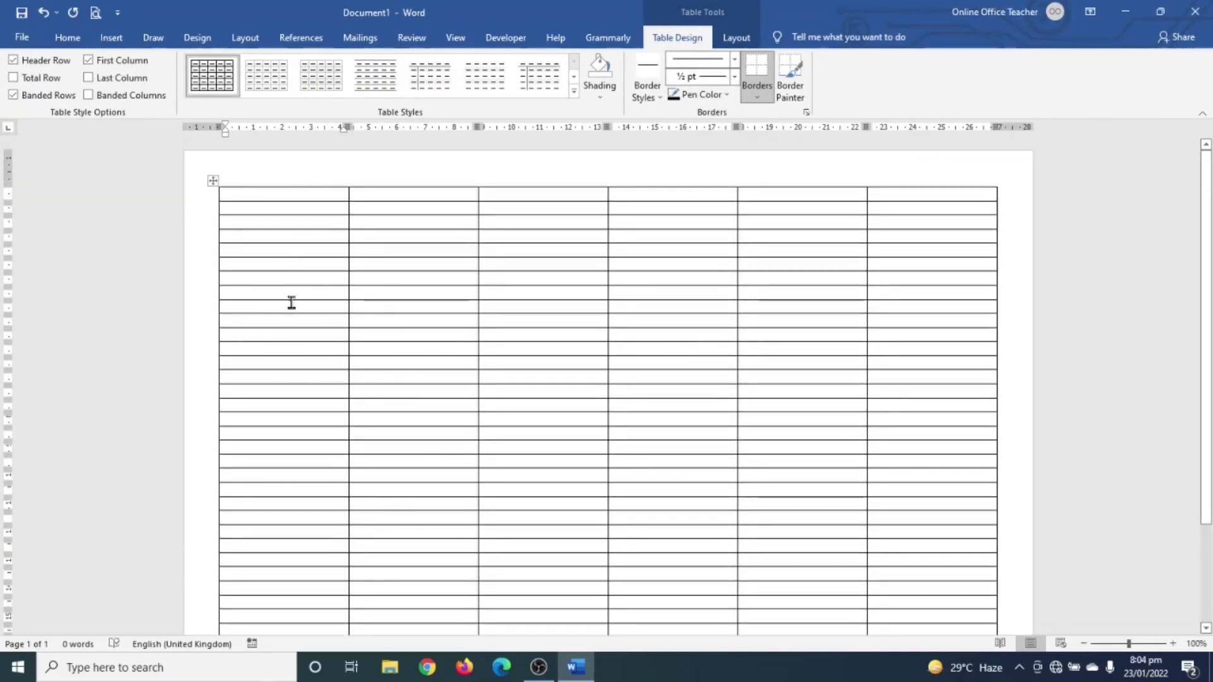
pyautogui.click(213, 179)
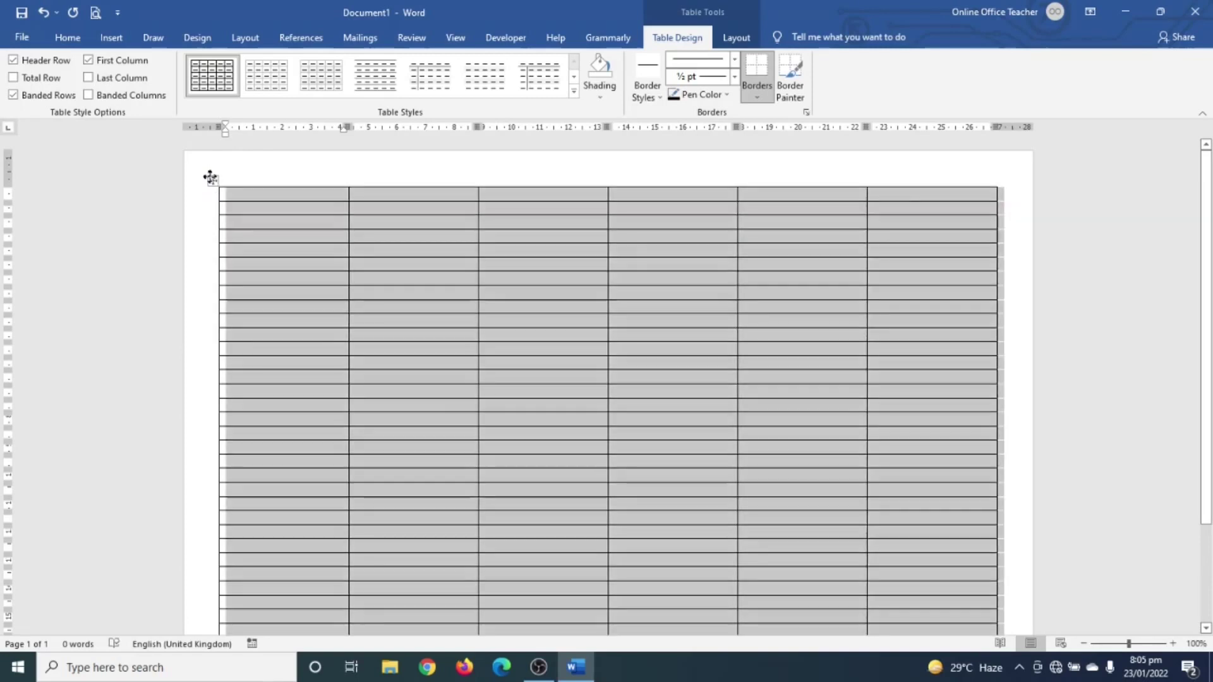
pyautogui.click(744, 38)
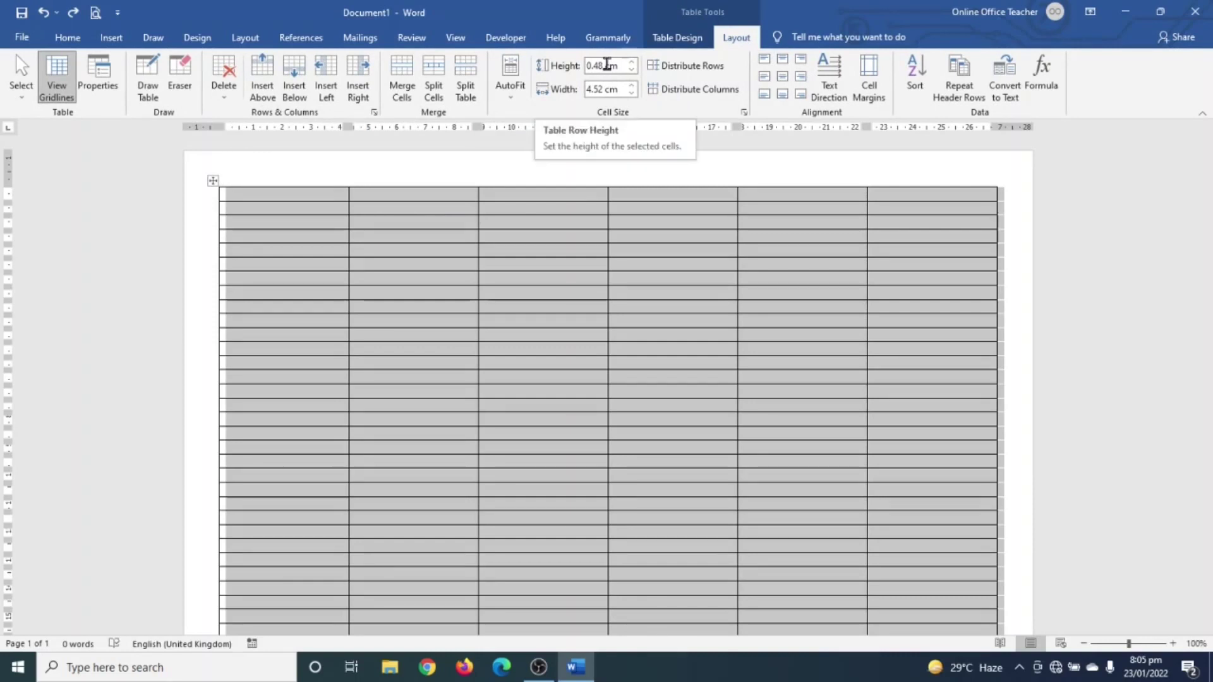
pyautogui.click(601, 65)
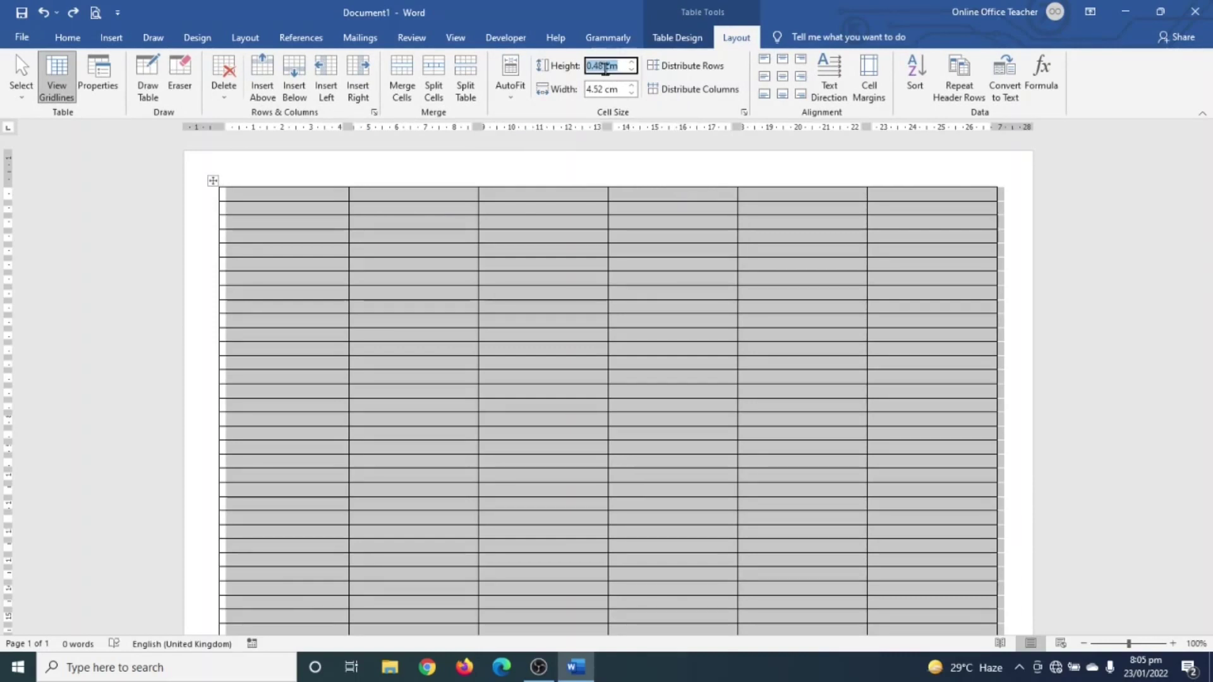
pyautogui.write('0.55')
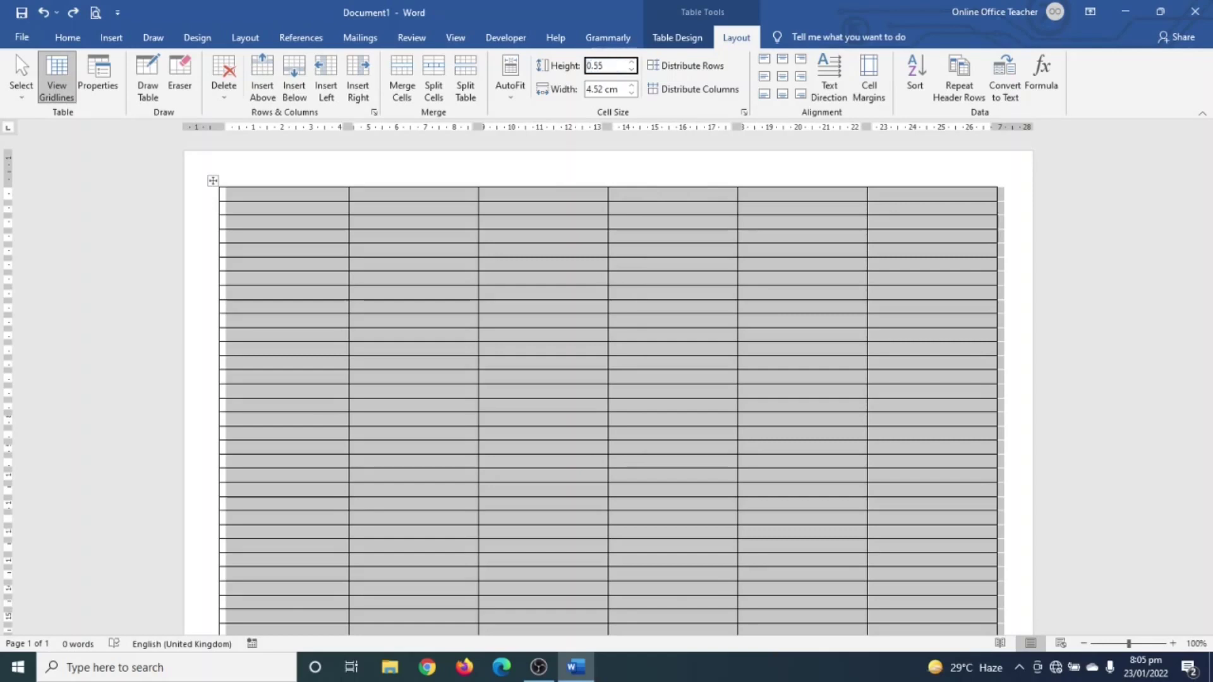
pyautogui.press('Return')
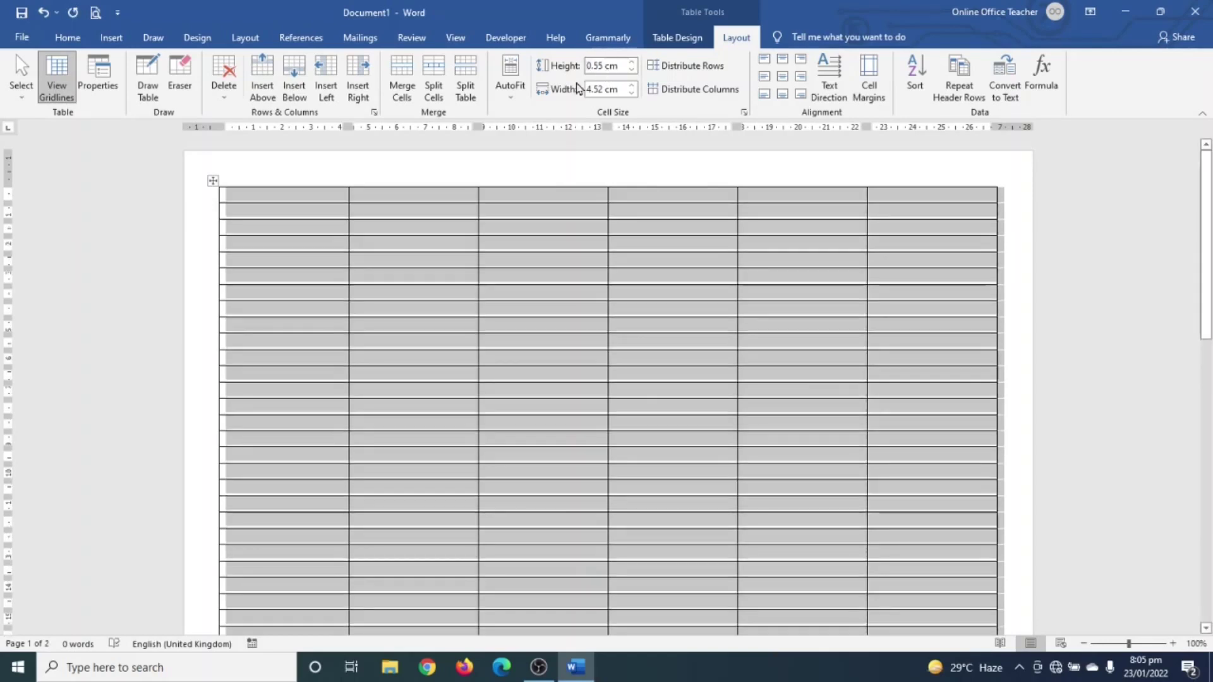
# Drag the bottom margin on the vertical ruler so the table fits on one page
pyautogui.scroll(-5, 644, 265)
pyautogui.scroll(-3, 647, 264)
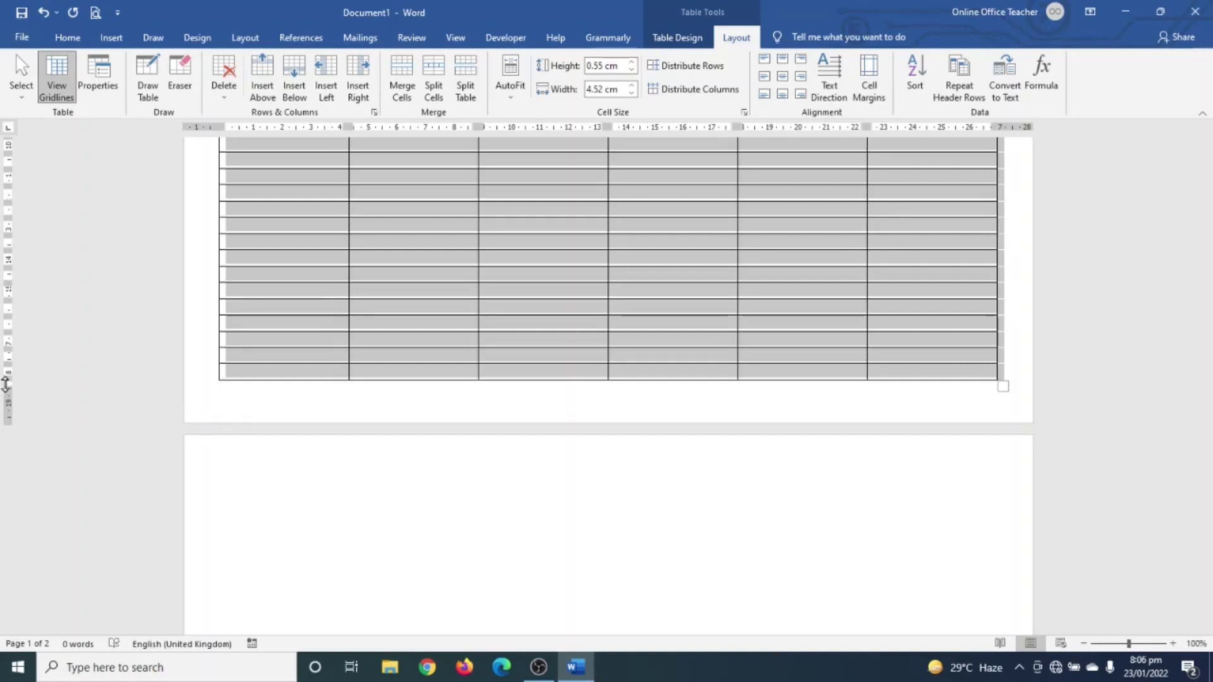
pyautogui.moveTo(5, 385); pyautogui.dragTo(3, 401)
pyautogui.scroll(3, 3, 401)
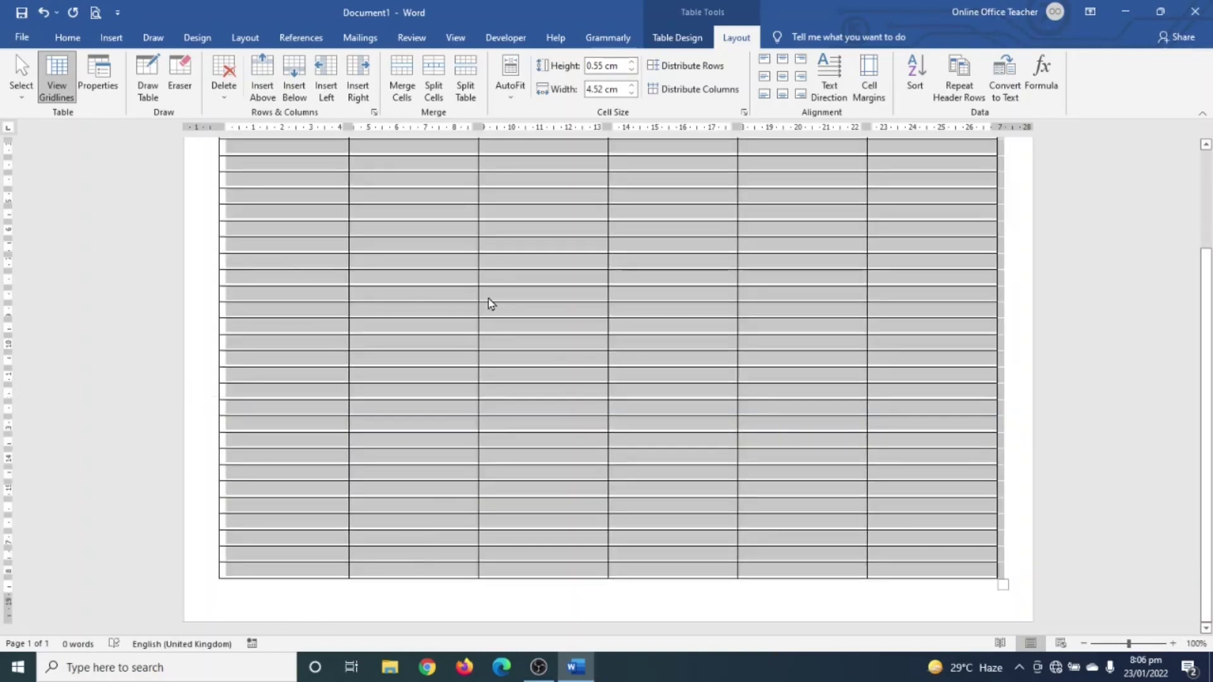
pyautogui.click(400, 612)
pyautogui.scroll(3, 560, 506)
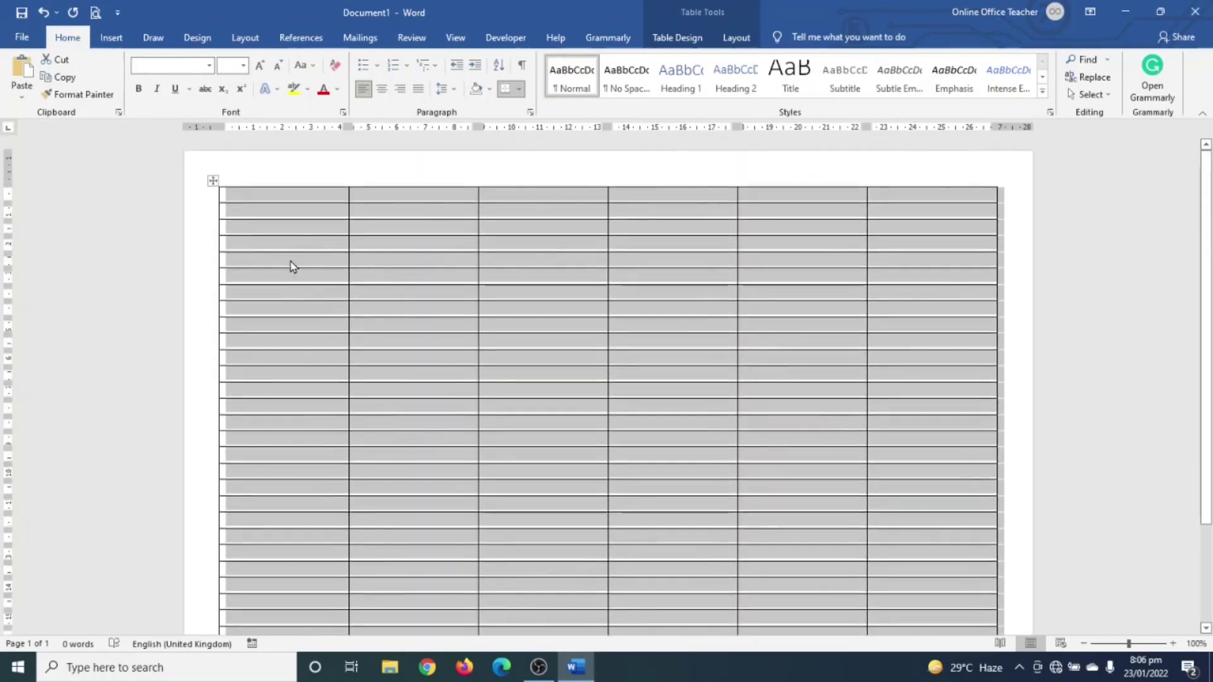
# Type January, February, March, April, May and June into the header row cells
pyautogui.click(279, 199)
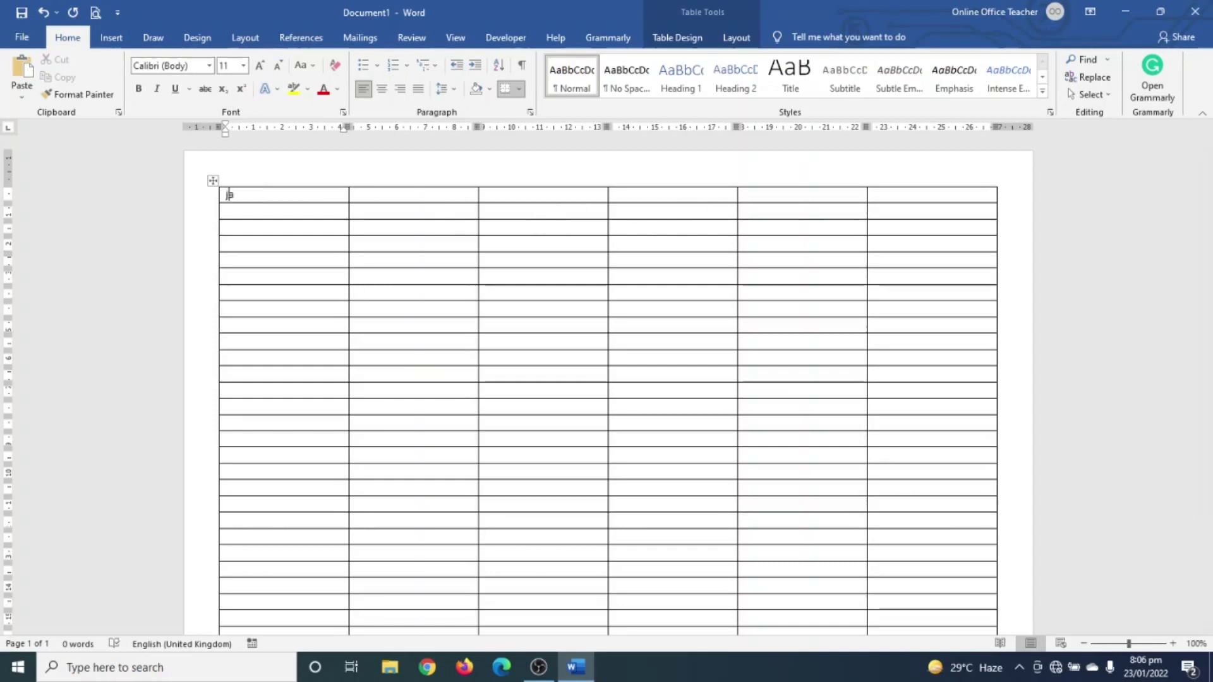
pyautogui.write('janu')
pyautogui.press('Return')
pyautogui.press('Tab')
pyautogui.write('febru')
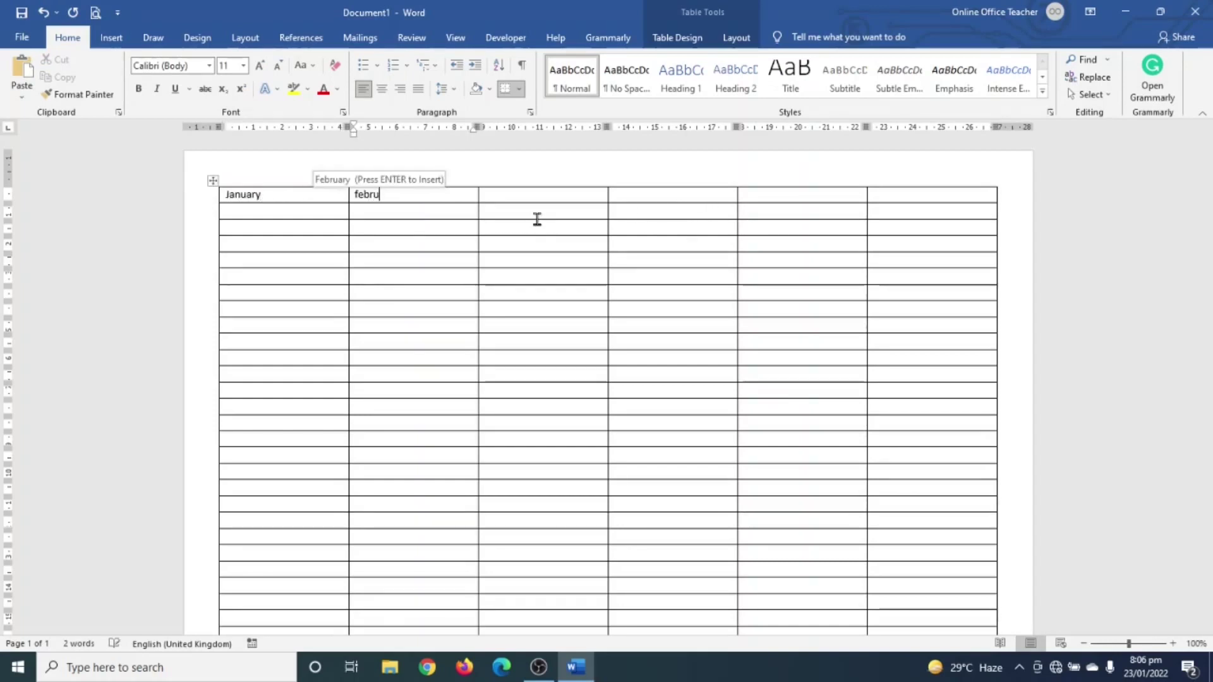
pyautogui.press('Return')
pyautogui.press('Tab')
pyautogui.write('march')
pyautogui.press('Tab')
pyautogui.write('apri')
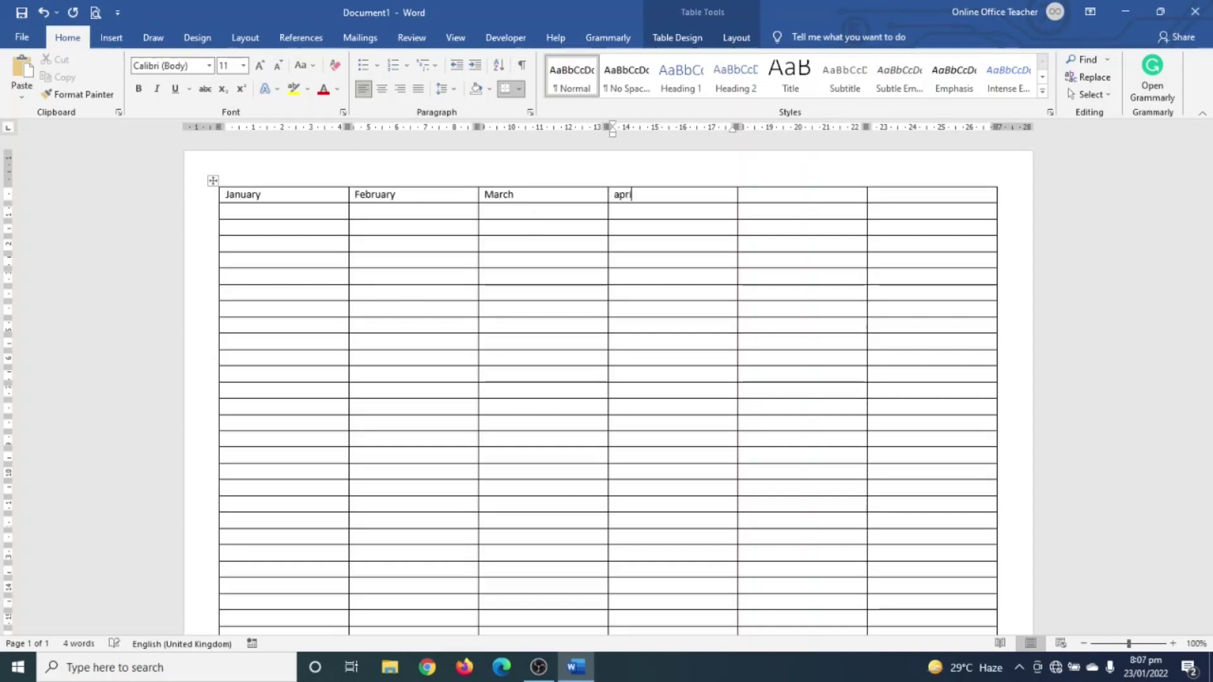
pyautogui.press('Return')
pyautogui.press('Tab')
pyautogui.write('may')
pyautogui.press('Tab')
pyautogui.write('june')
pyautogui.press('Tab')
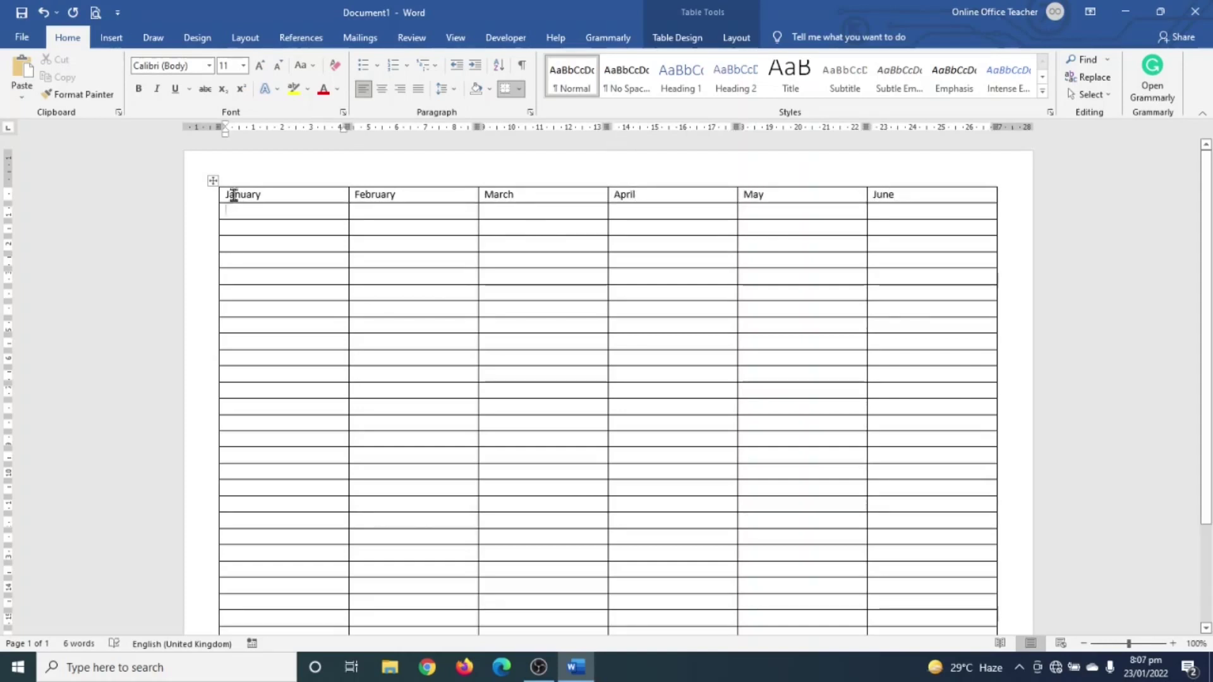
# Centre the month names in the header row with Align Center
pyautogui.moveTo(233, 189); pyautogui.dragTo(953, 194)
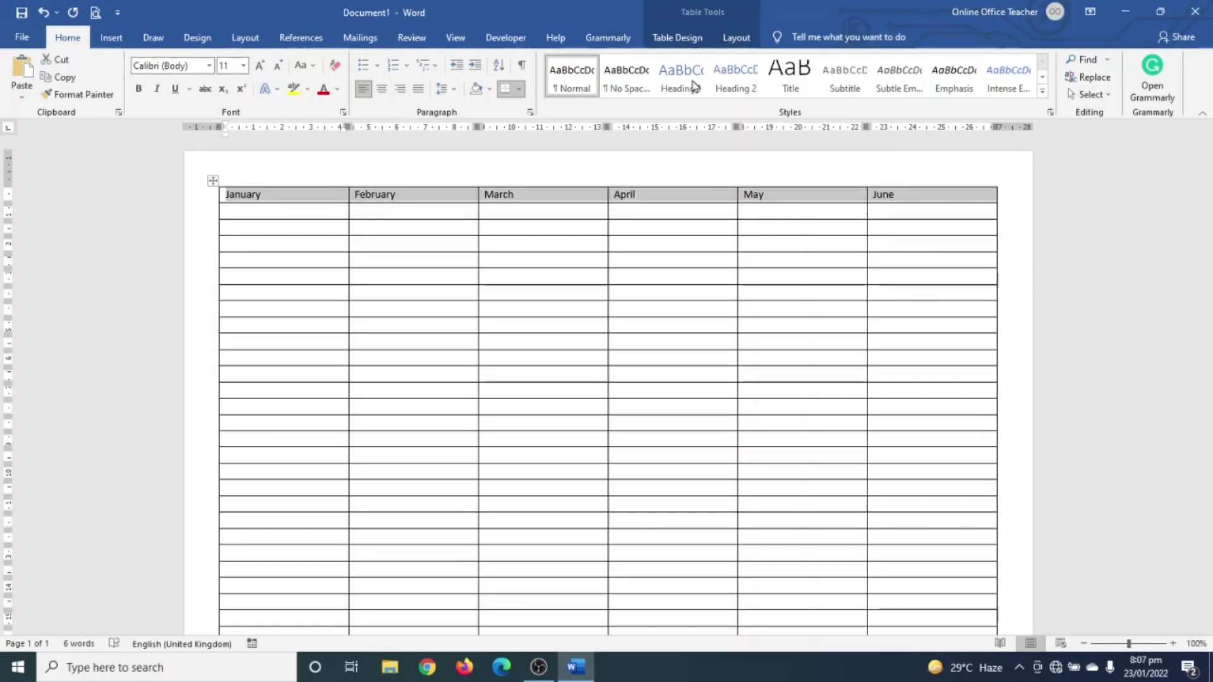
pyautogui.click(734, 39)
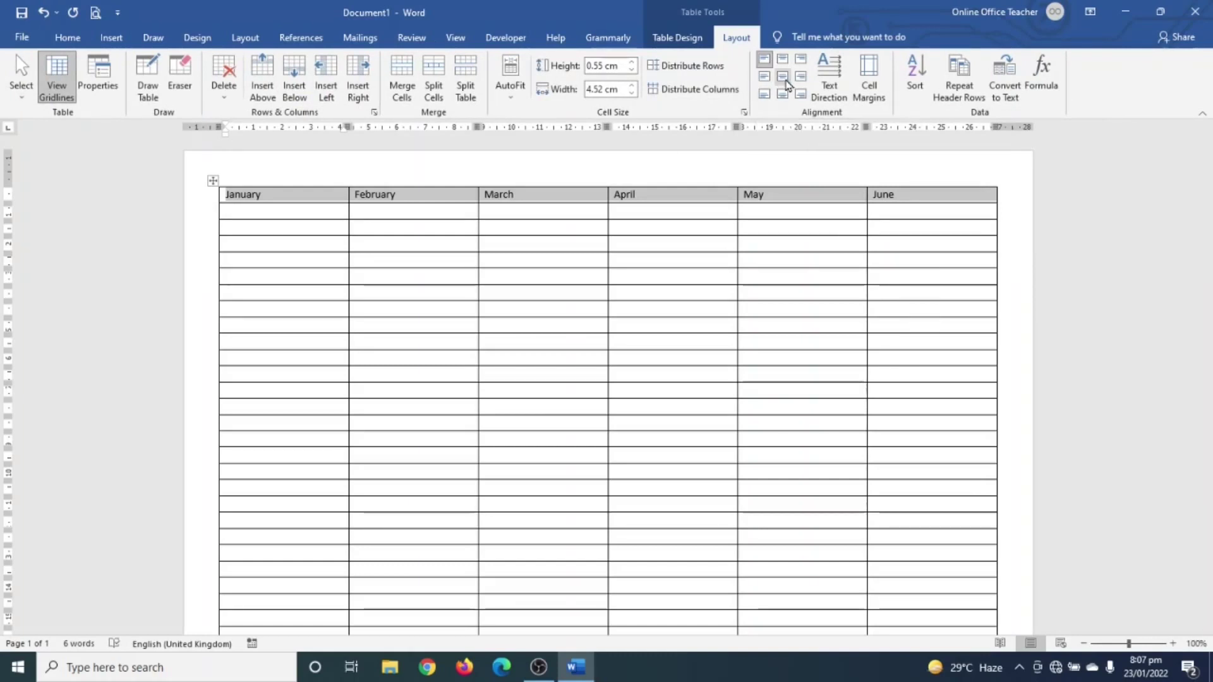
pyautogui.click(782, 78)
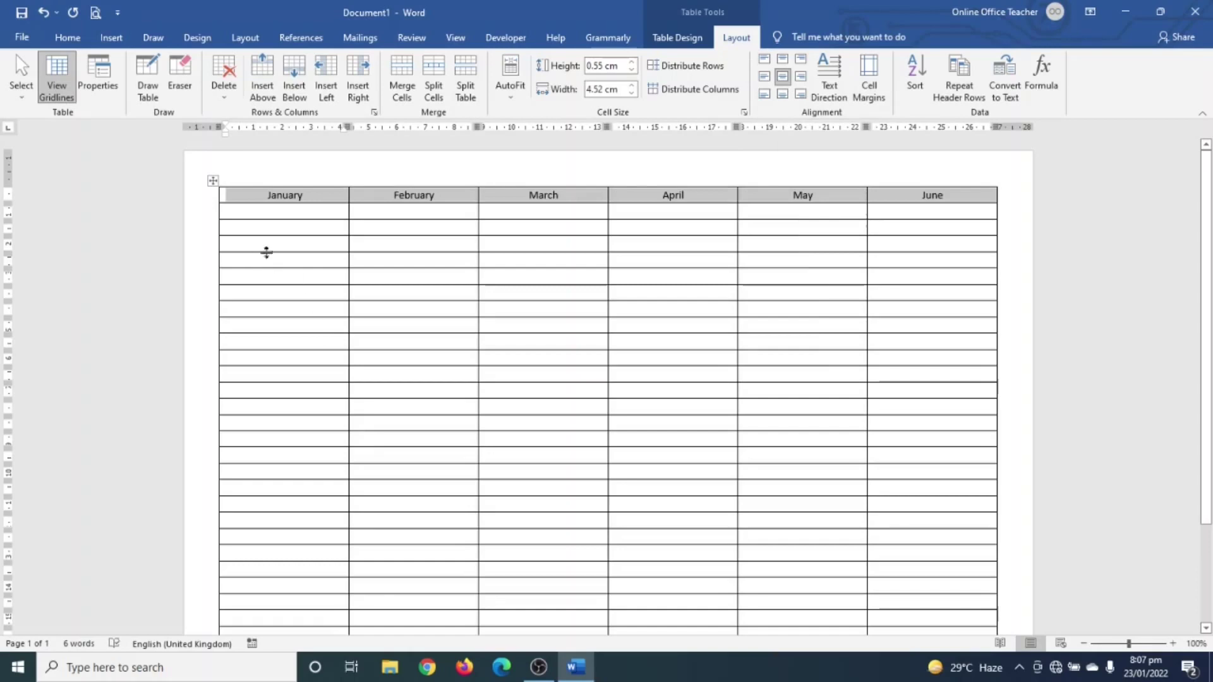
pyautogui.scroll(-3, 276, 228)
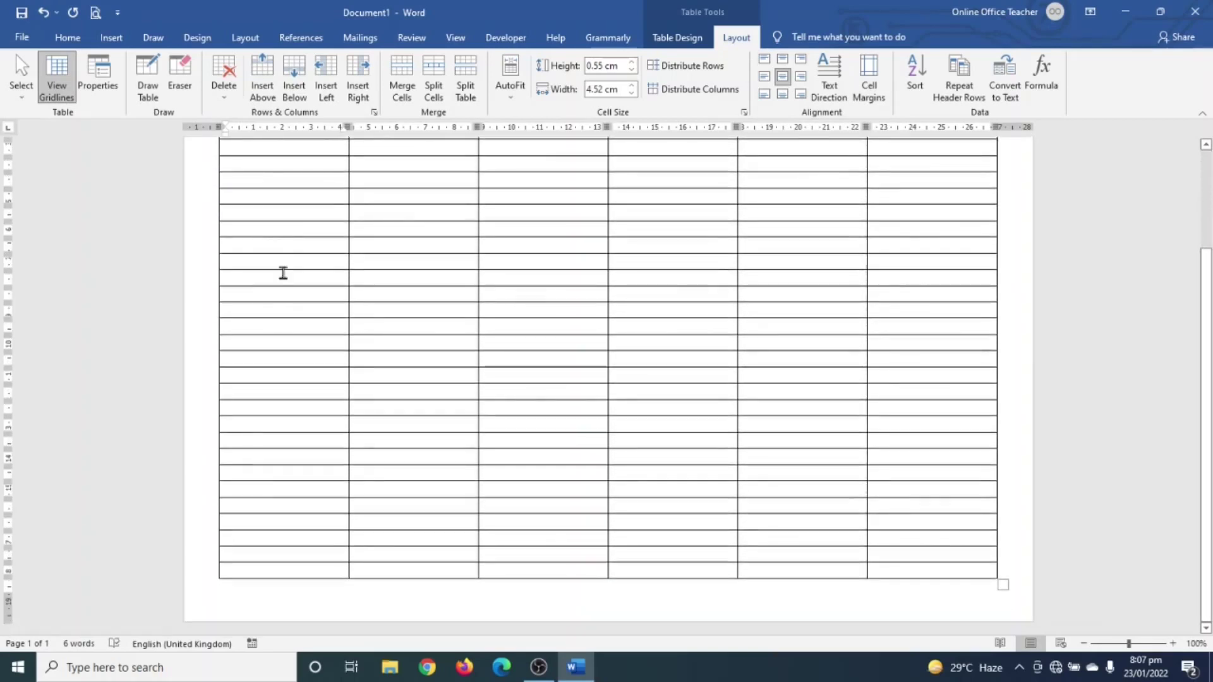
pyautogui.scroll(3, 281, 274)
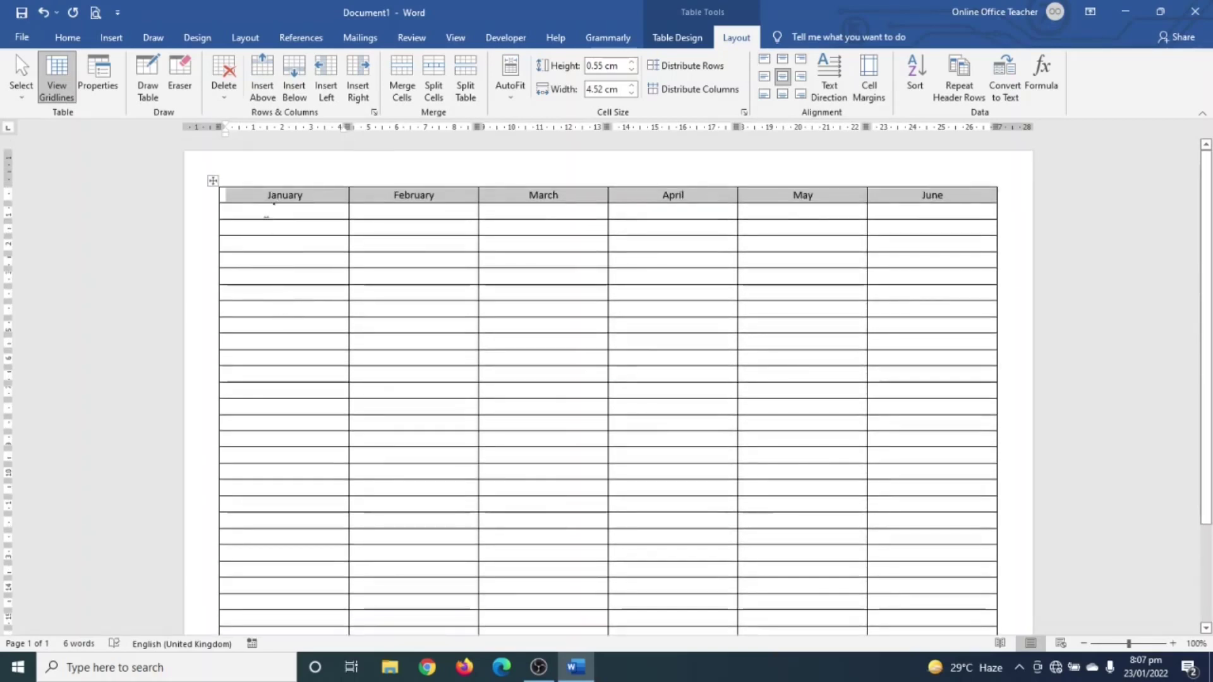
# Enter day numbers 1 through 31 down the January column, fixing a mistyped entry
pyautogui.click(270, 210)
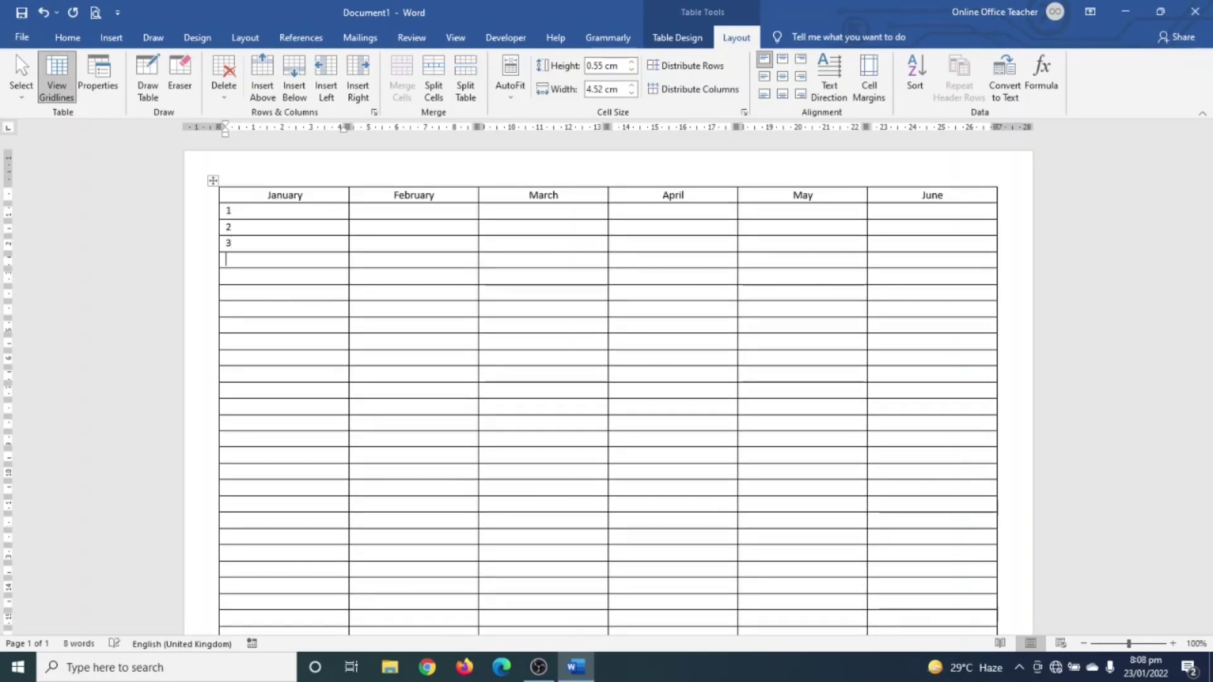
pyautogui.press('Down')
pyautogui.write('5')
pyautogui.press('Down')
pyautogui.write('6')
pyautogui.press('Down')
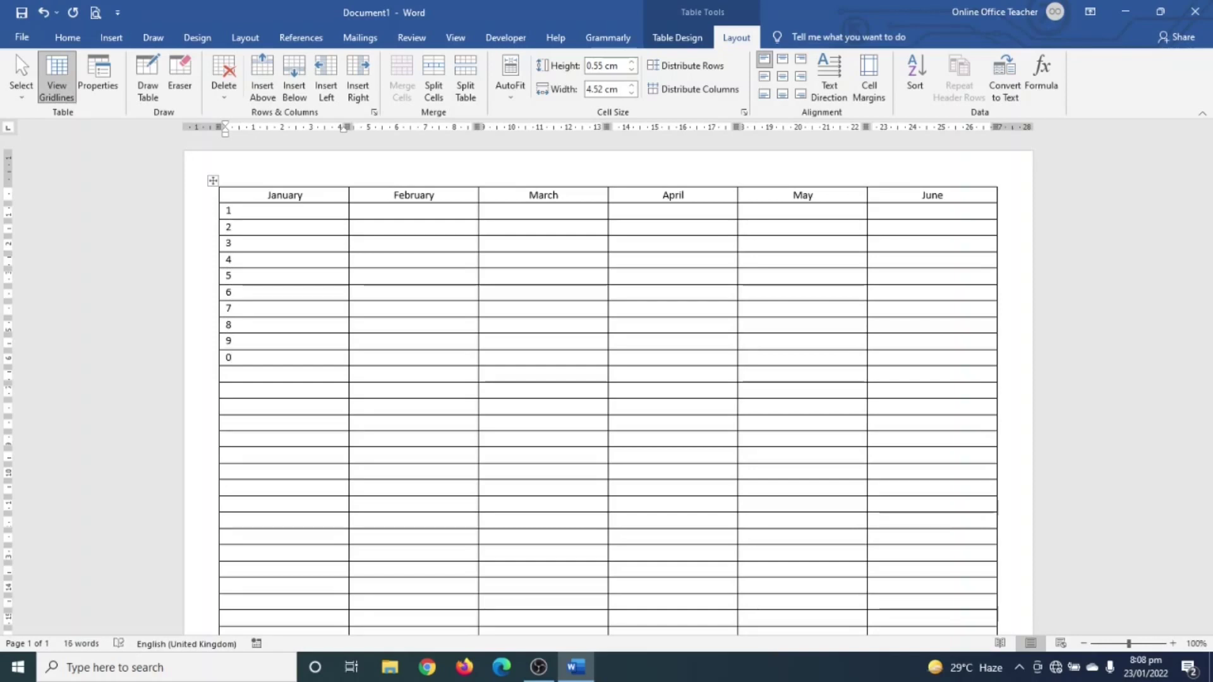
pyautogui.press('BackSpace')
pyautogui.write('17')
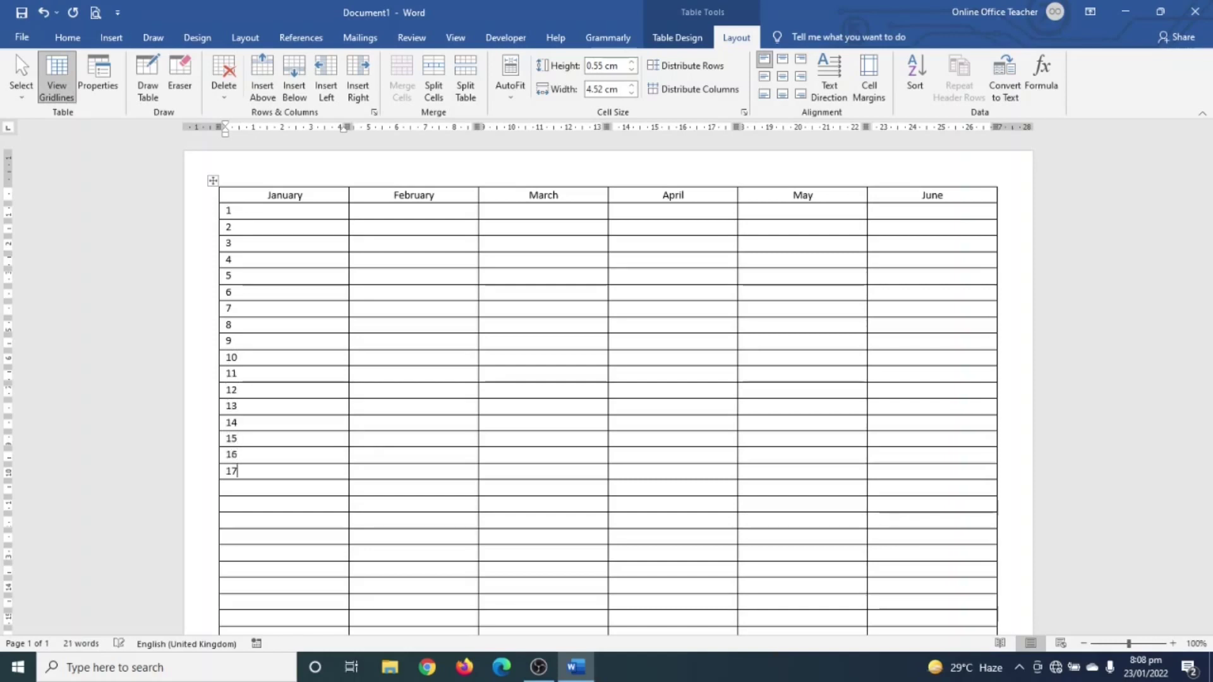
pyautogui.click(227, 503)
pyautogui.write('121')
pyautogui.press('Down')
pyautogui.write('22')
pyautogui.press('Down')
pyautogui.press('Down')
pyautogui.write('26')
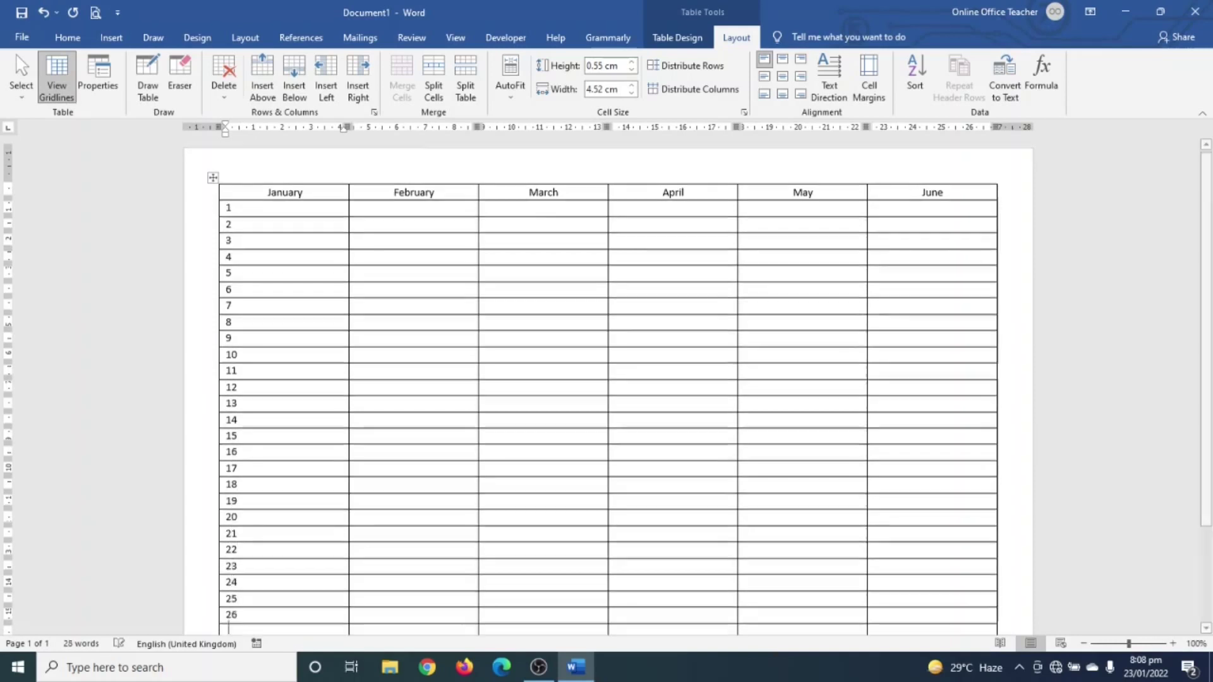
pyautogui.press('Down')
pyautogui.write('27')
pyautogui.press('Down')
pyautogui.write('28')
pyautogui.press('Down')
pyautogui.write('29')
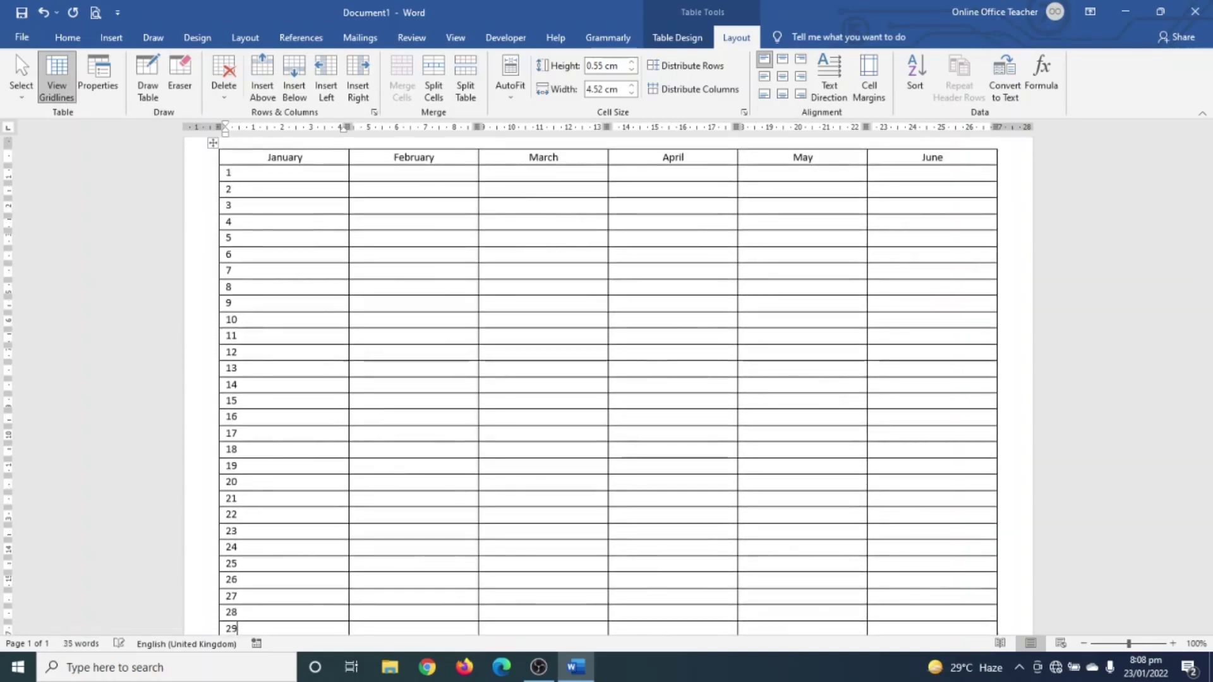
pyautogui.press('Down')
pyautogui.write('30')
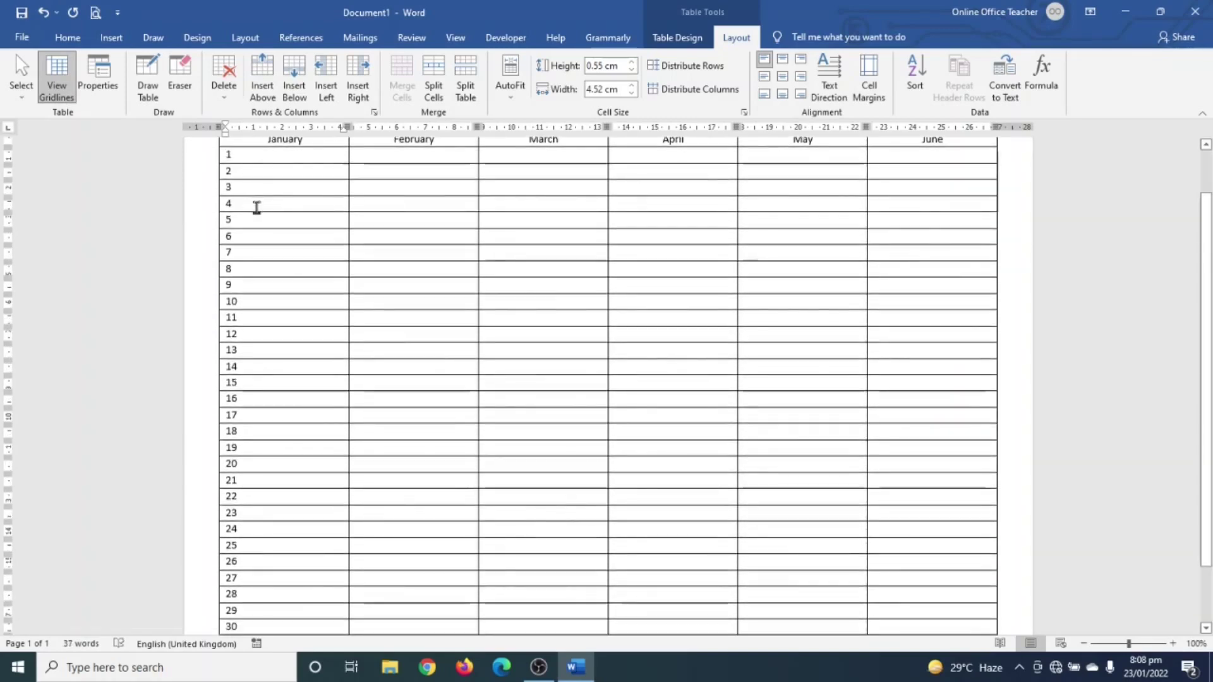
pyautogui.scroll(-2, 254, 361)
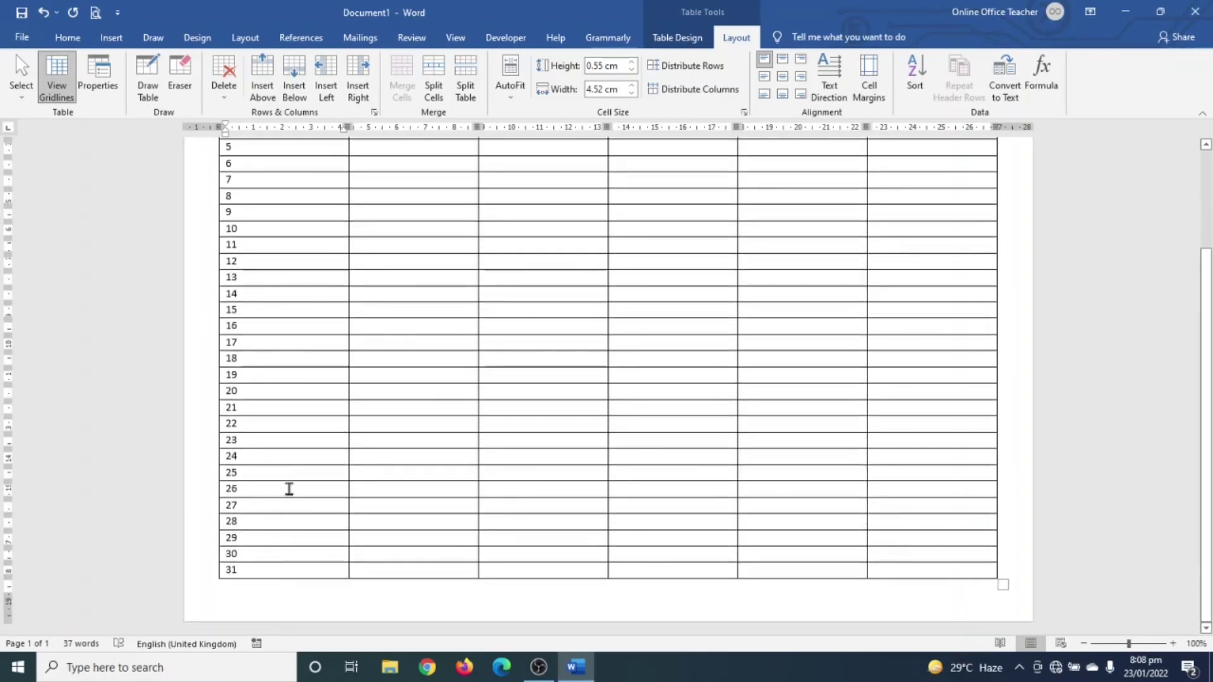
pyautogui.scroll(4, 291, 467)
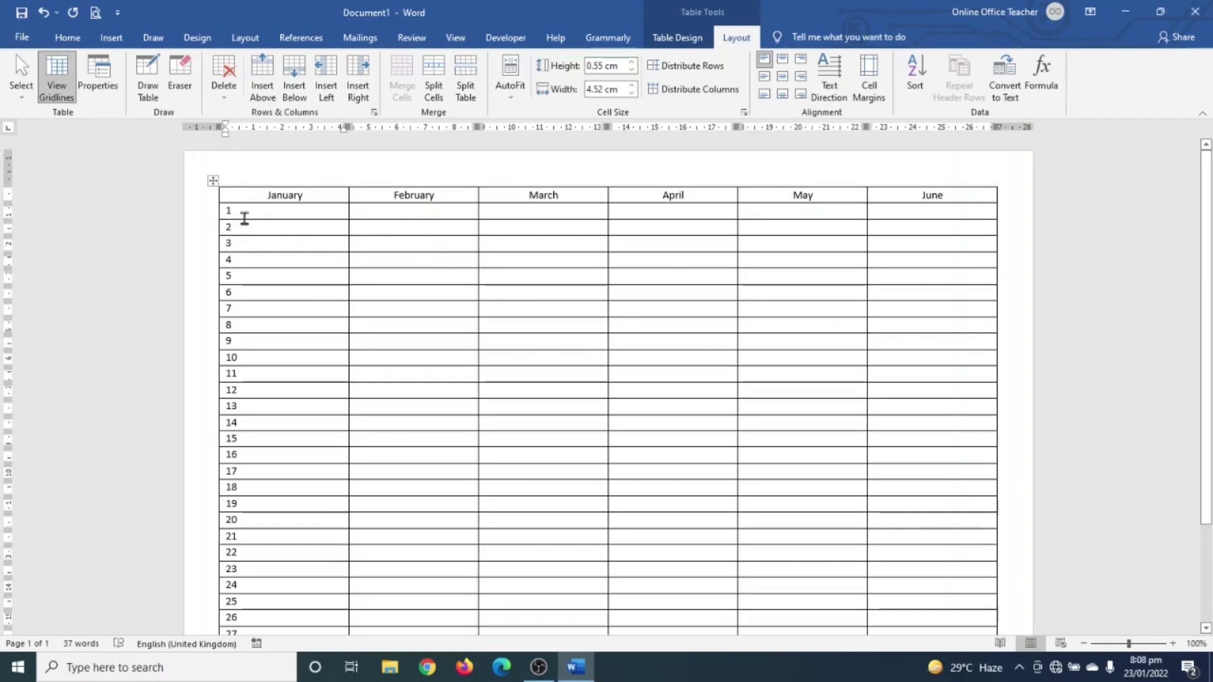
# Copy the January day numbers and paste them into the February column
pyautogui.click(225, 211)
pyautogui.moveTo(227, 282); pyautogui.dragTo(240, 572)
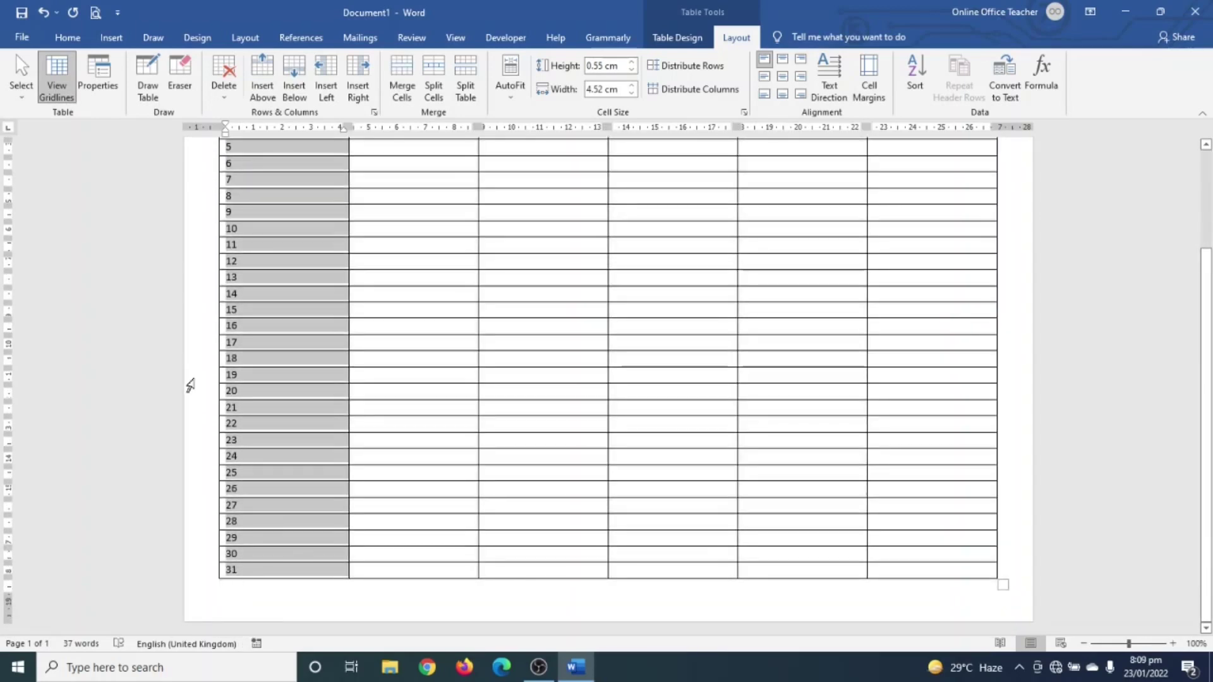
pyautogui.scroll(3, 375, 471)
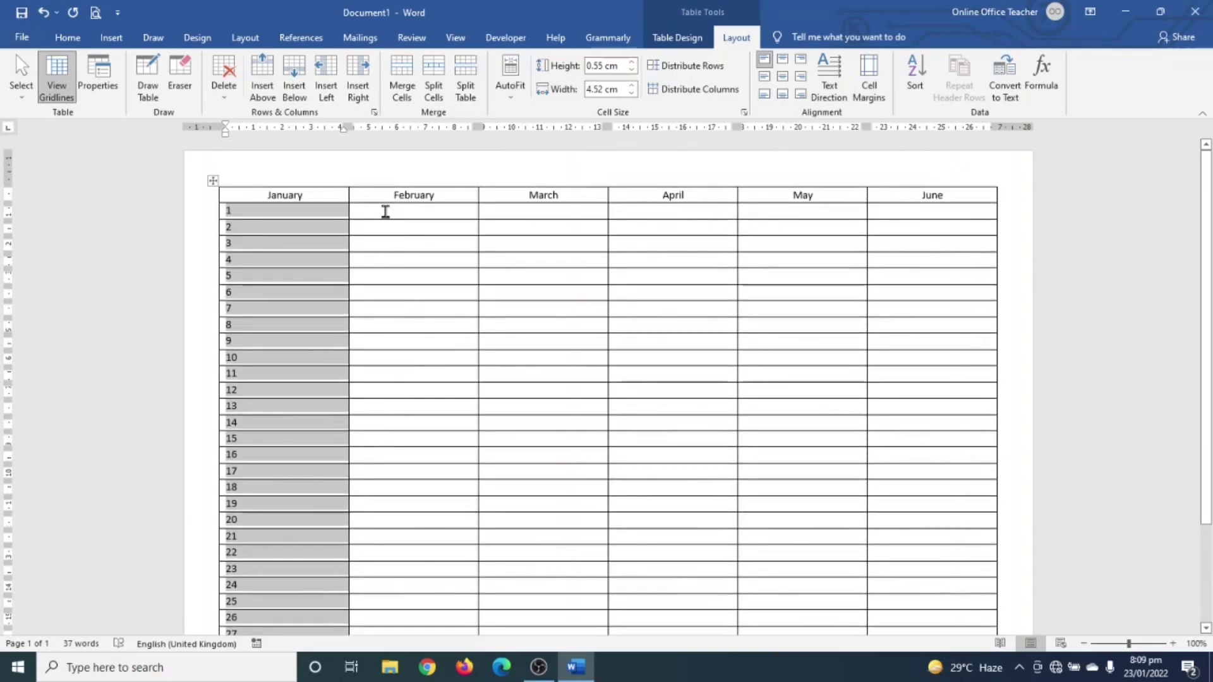
pyautogui.click(385, 212)
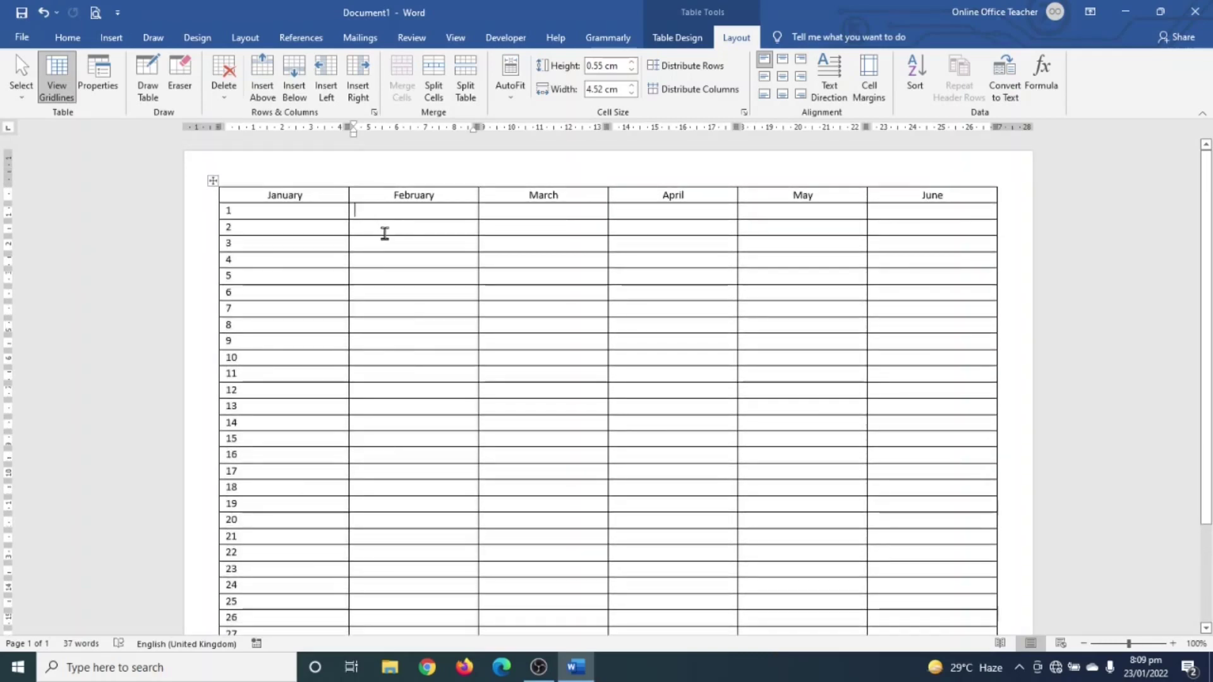
pyautogui.hotkey('ctrl', 'v')
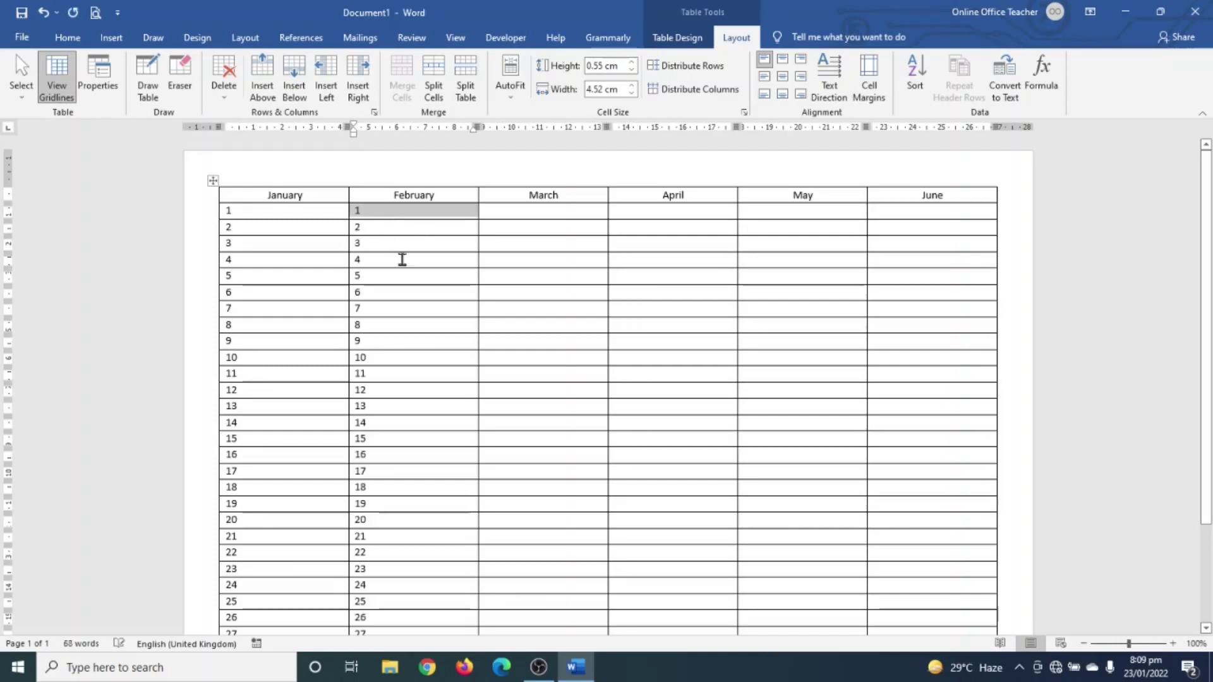
# Paste the same day numbers into the March to June columns
pyautogui.press('Tab')
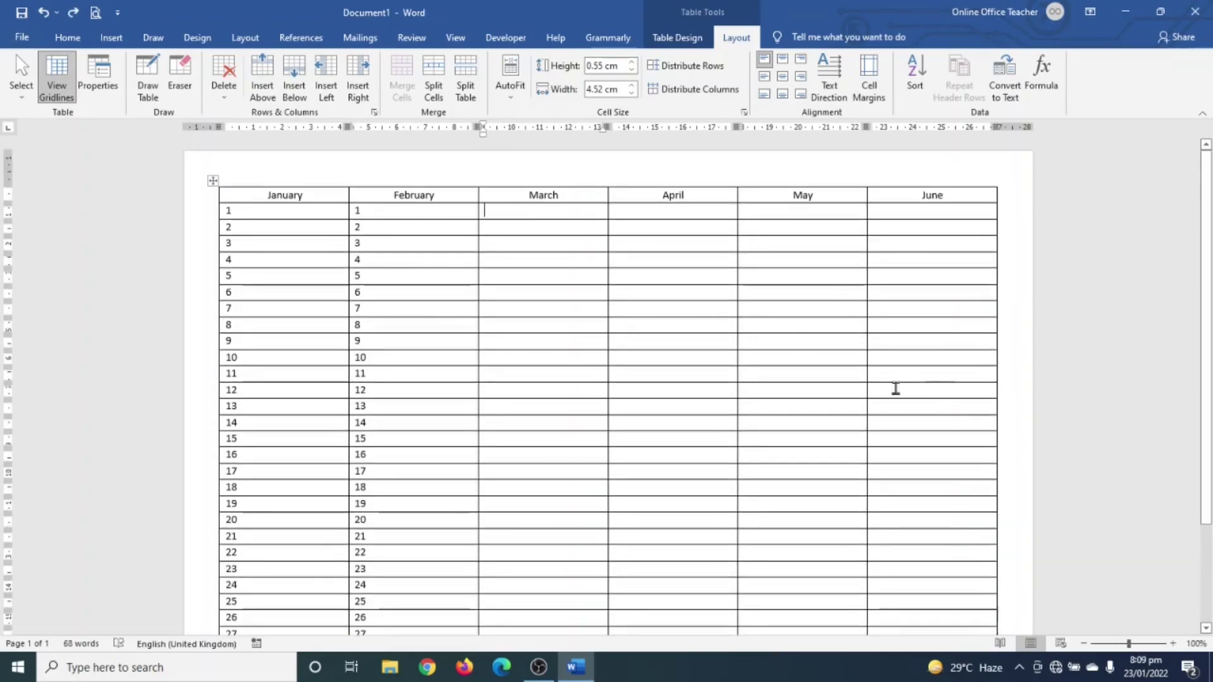
pyautogui.moveTo(524, 215); pyautogui.dragTo(904, 562)
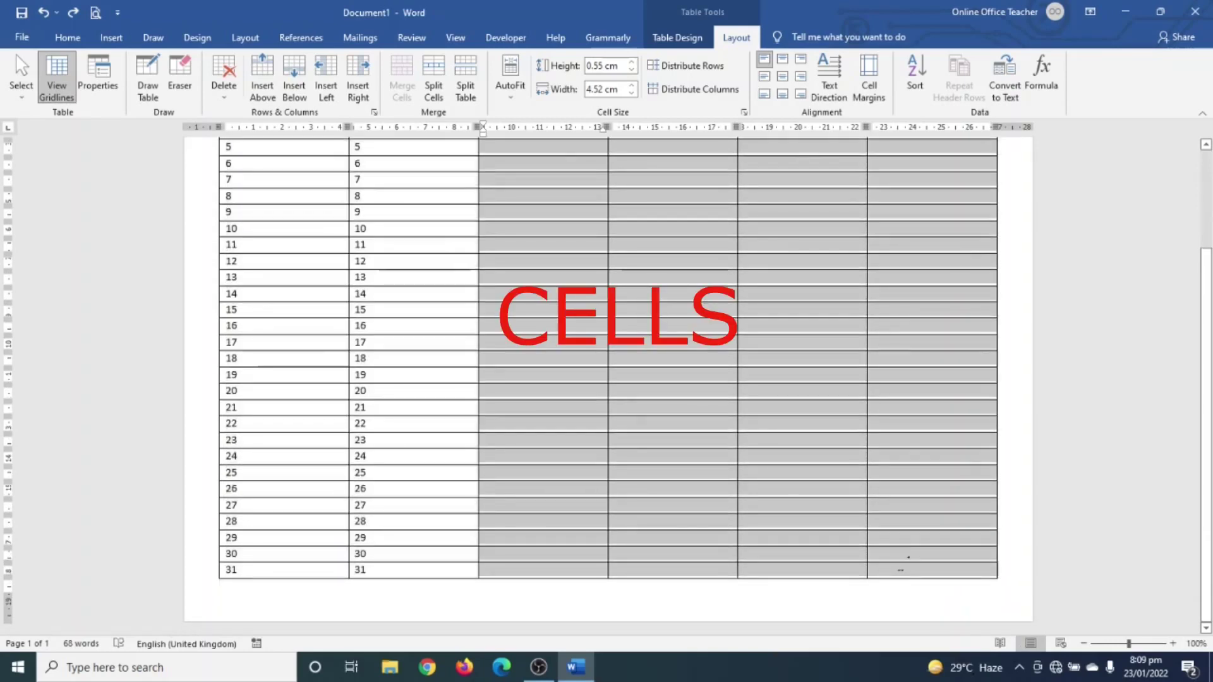
pyautogui.scroll(3, 897, 556)
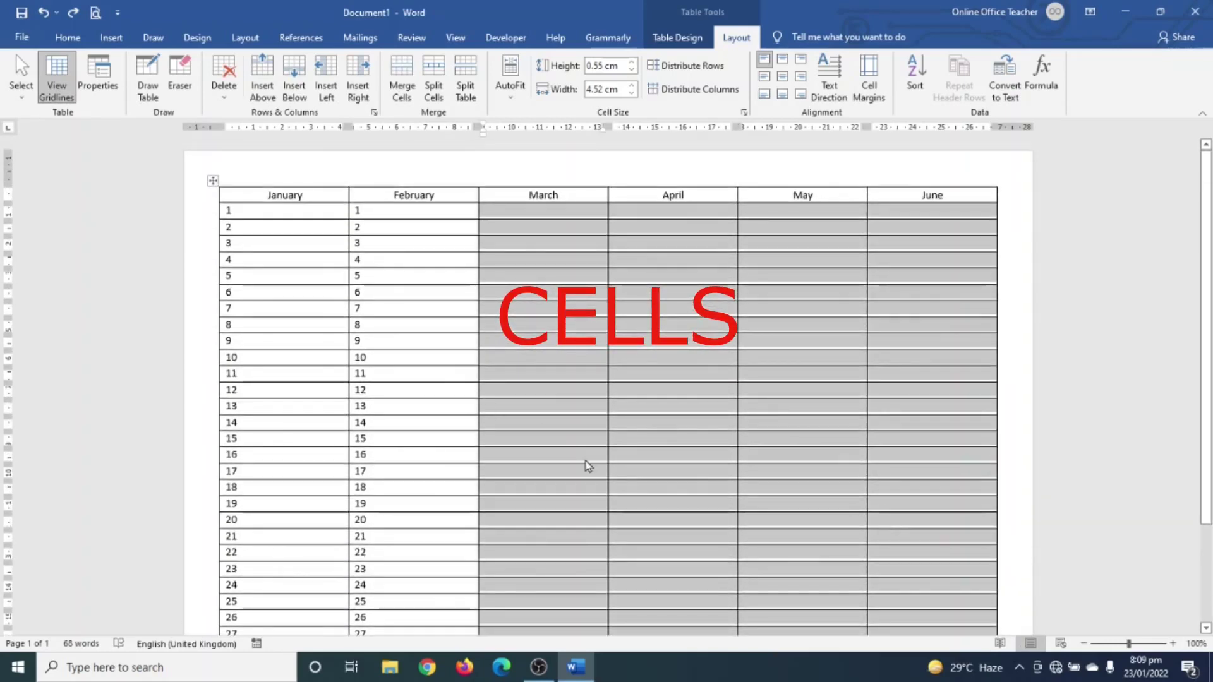
pyautogui.hotkey('ctrl', 'v')
pyautogui.scroll(-3, 672, 450)
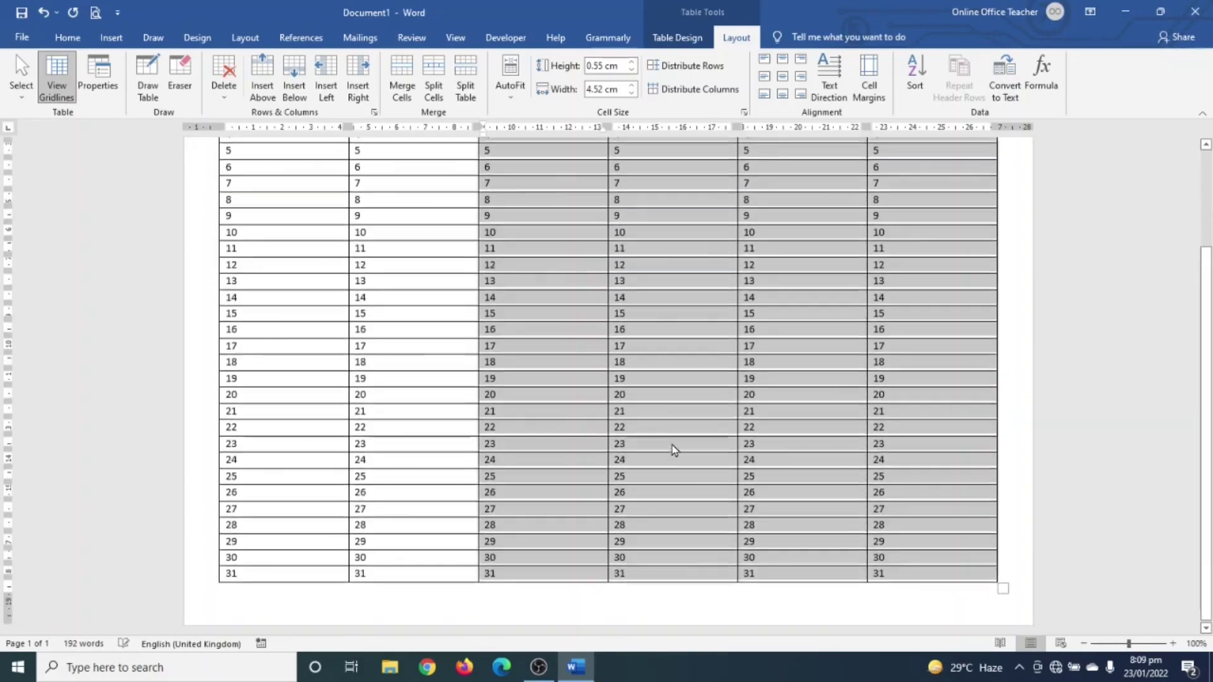
pyautogui.scroll(3, 684, 430)
pyautogui.scroll(-3, 687, 425)
pyautogui.scroll(3, 282, 285)
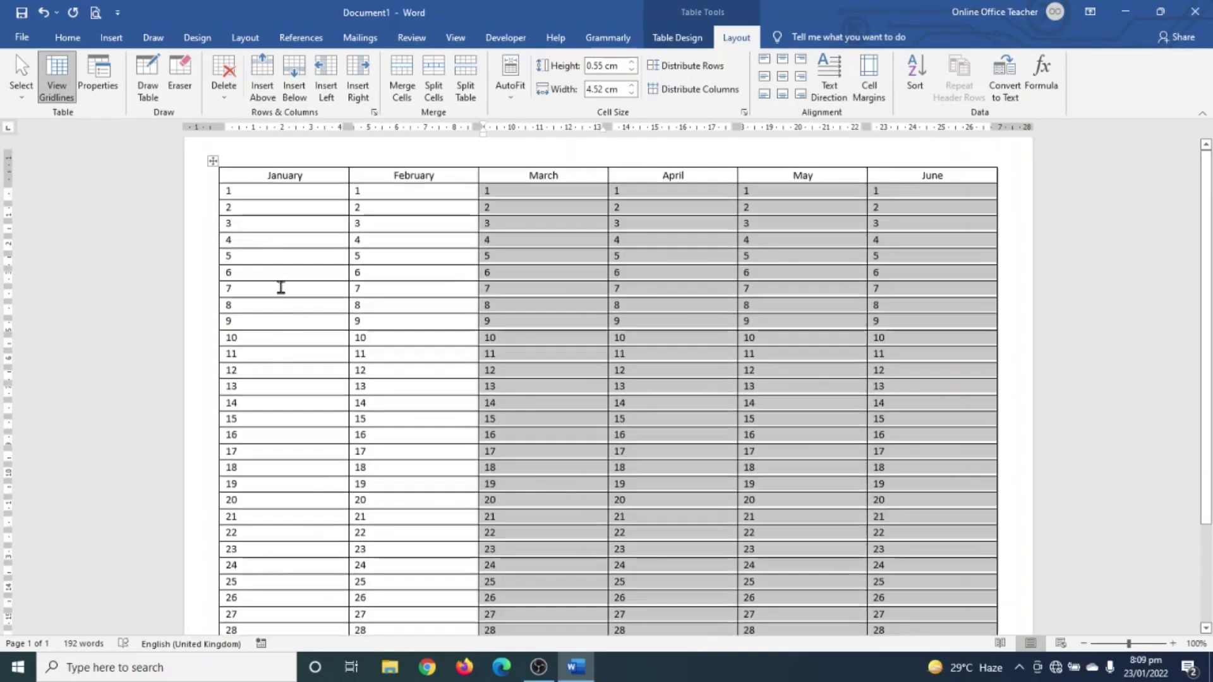
pyautogui.scroll(-2, 392, 333)
pyautogui.scroll(-2, 286, 614)
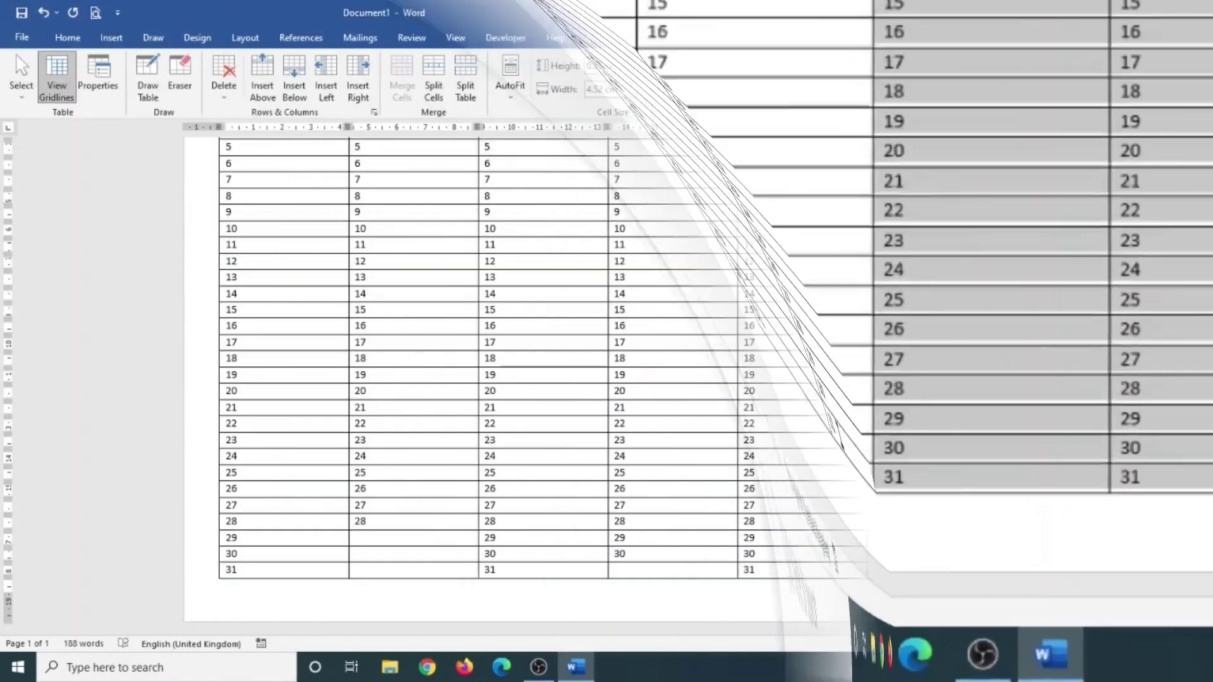
pyautogui.scroll(3, 880, 609)
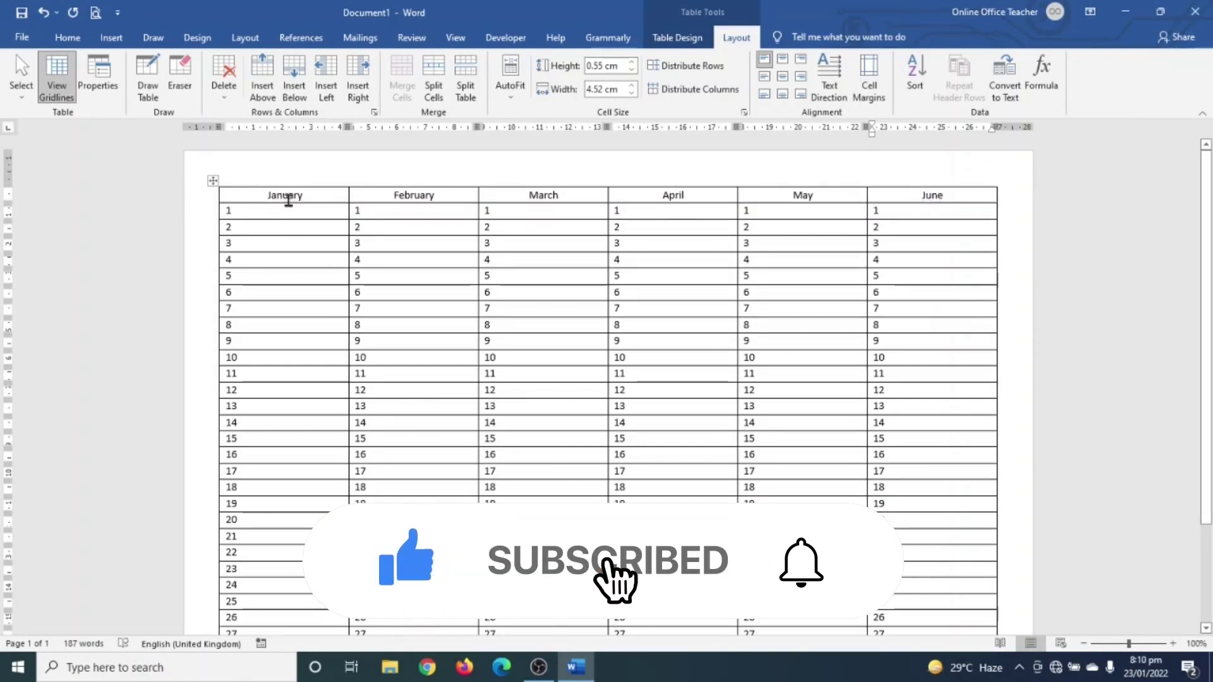
pyautogui.moveTo(284, 200); pyautogui.dragTo(923, 208)
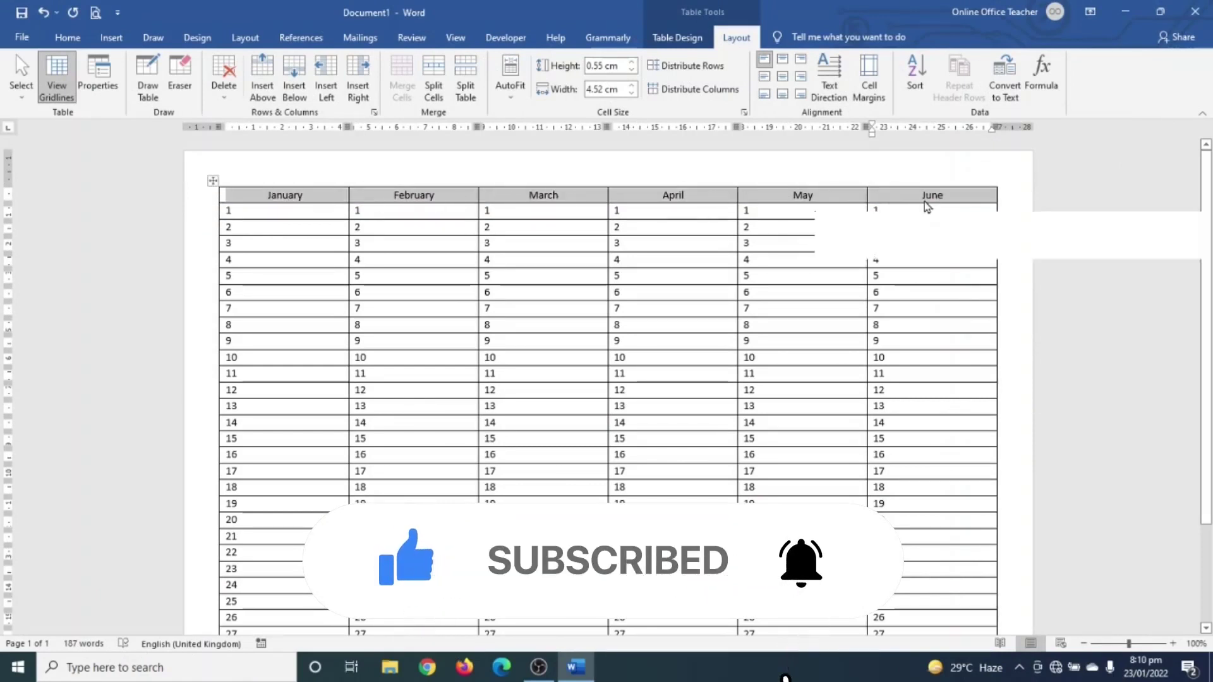
# Shade the month header row Green, Accent 6, Lighter 40%
pyautogui.click(680, 38)
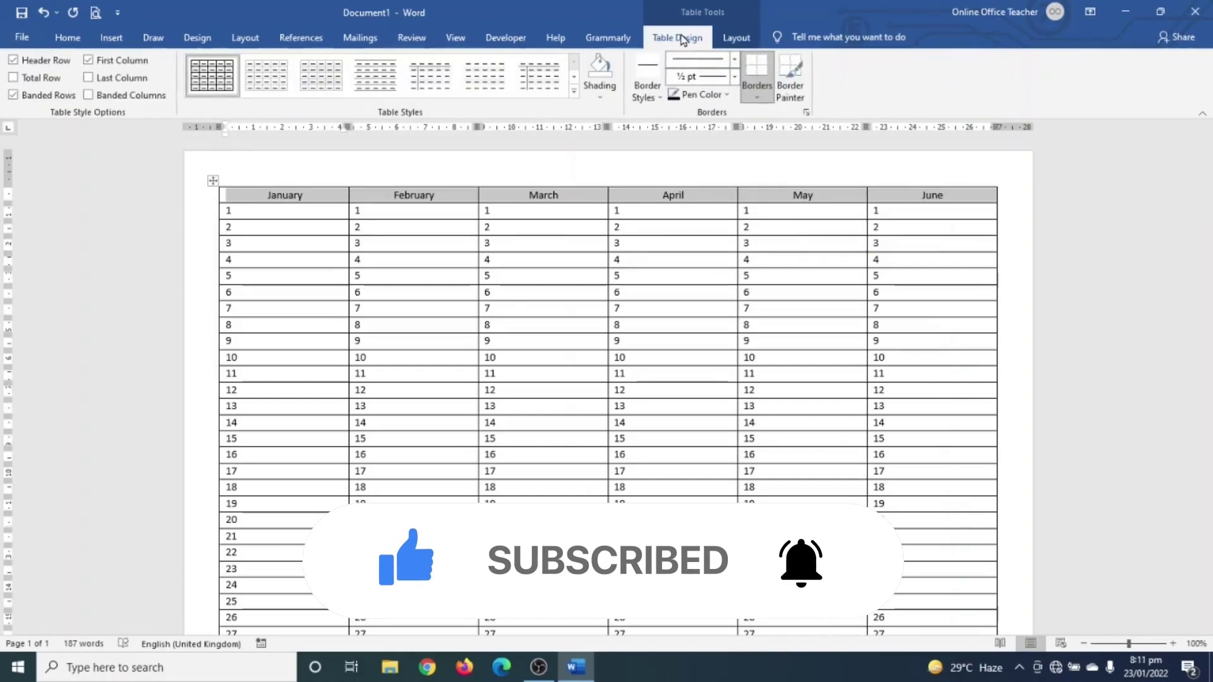
pyautogui.click(598, 98)
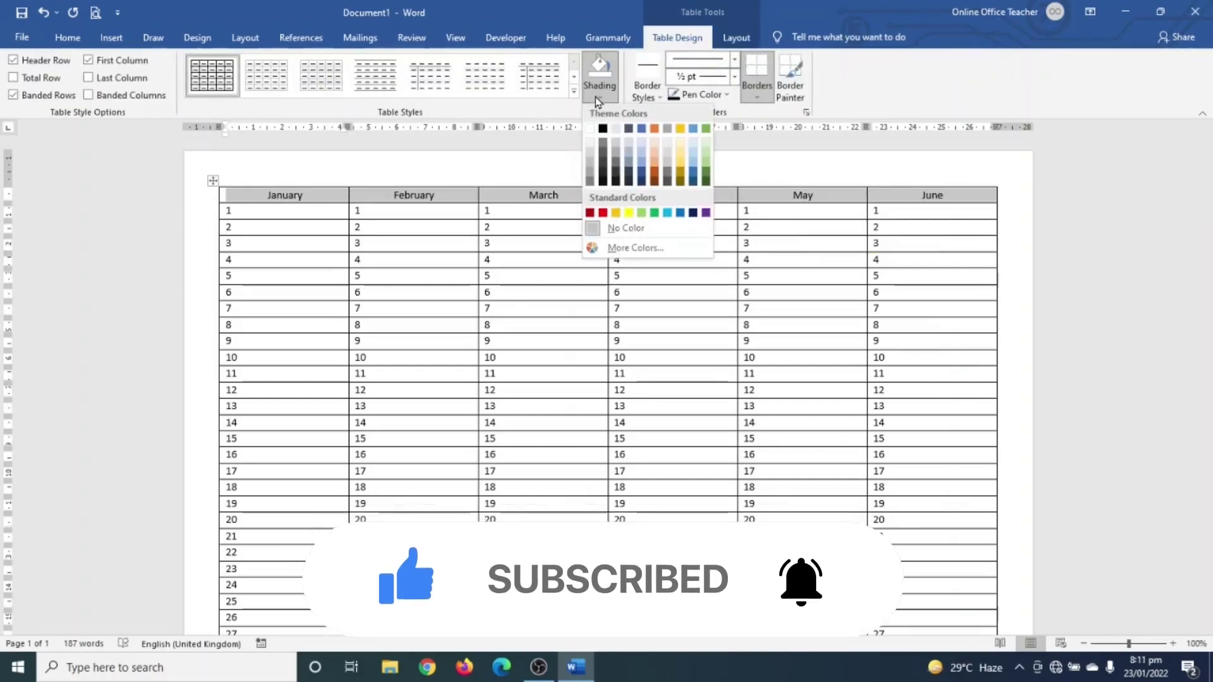
pyautogui.click(705, 166)
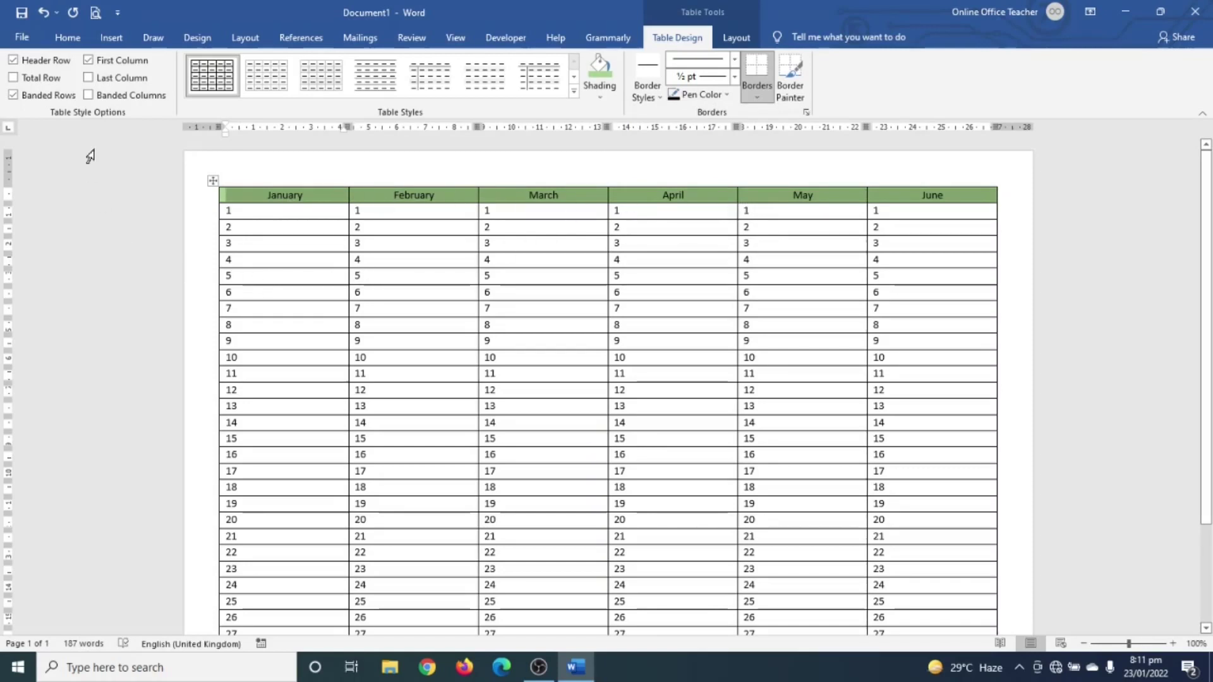
# Change the month headers to UPPERCASE with Change Case
pyautogui.click(67, 39)
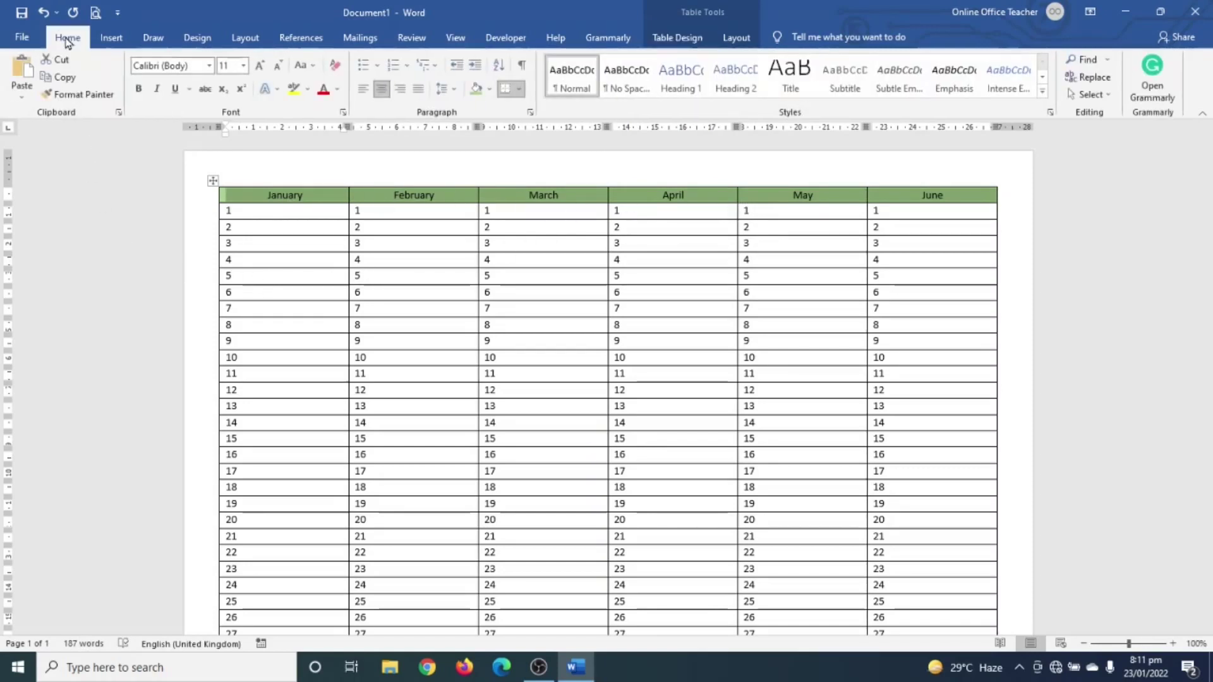
pyautogui.click(303, 65)
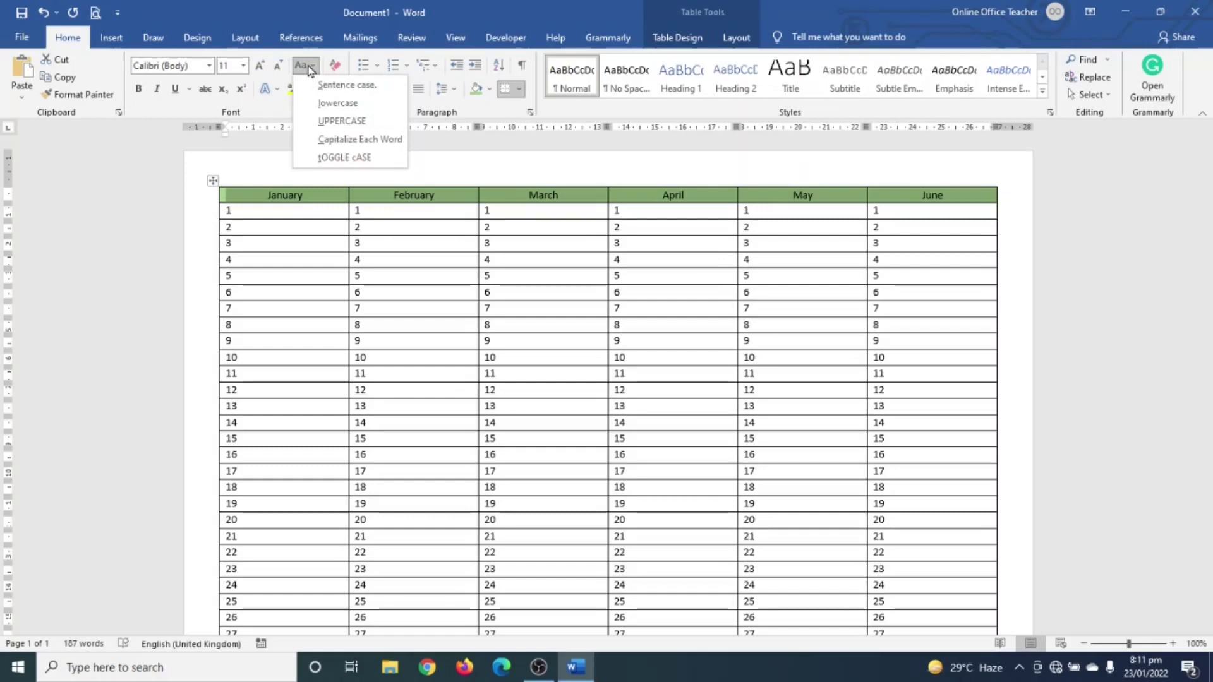
pyautogui.click(344, 122)
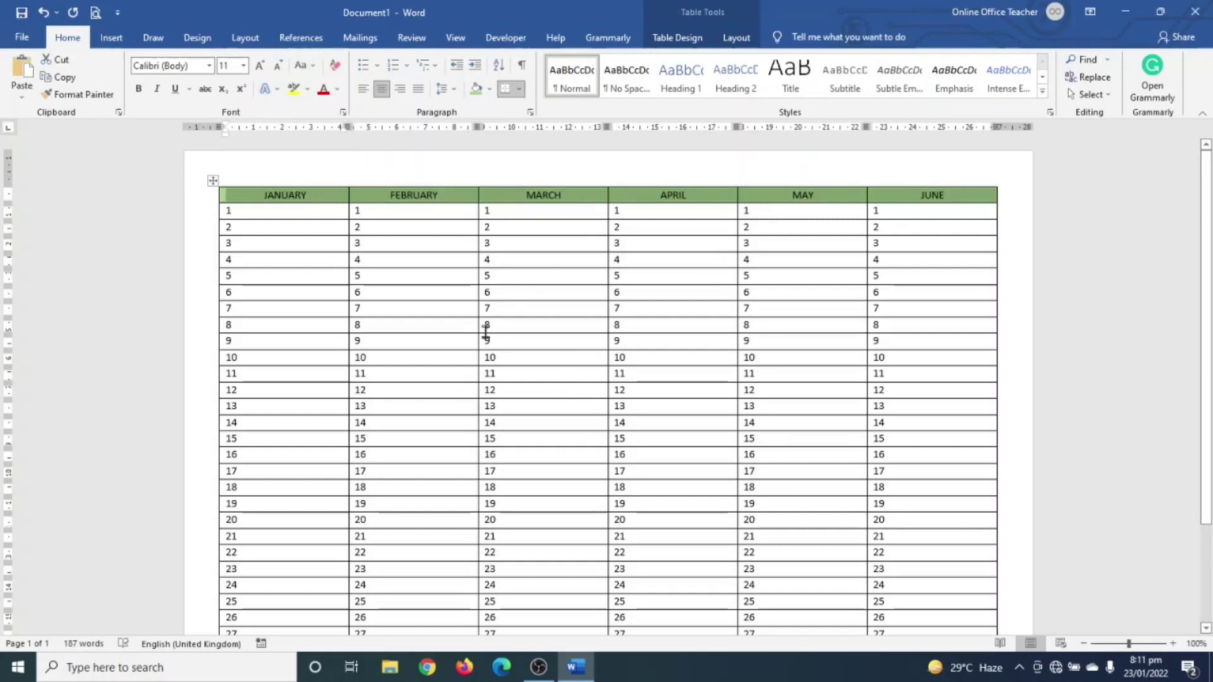
# Copy the whole JANUARY–JUNE table and paste it onto a new page after a page break
pyautogui.scroll(-3, 671, 376)
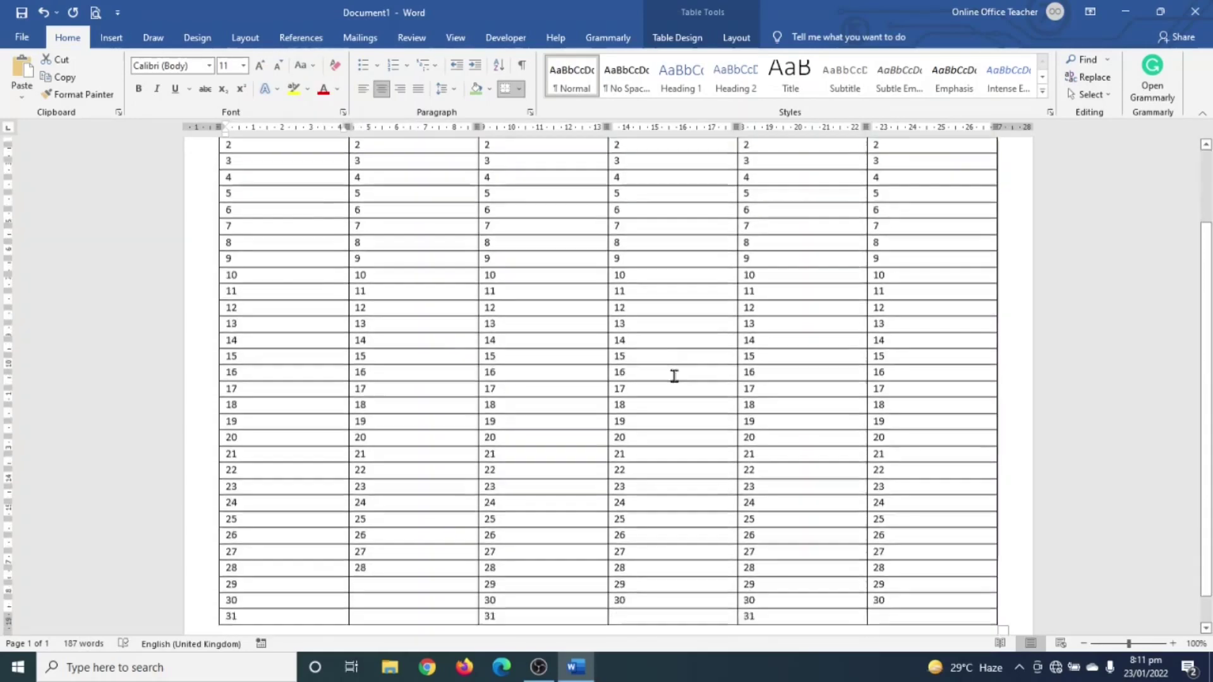
pyautogui.scroll(3, 671, 376)
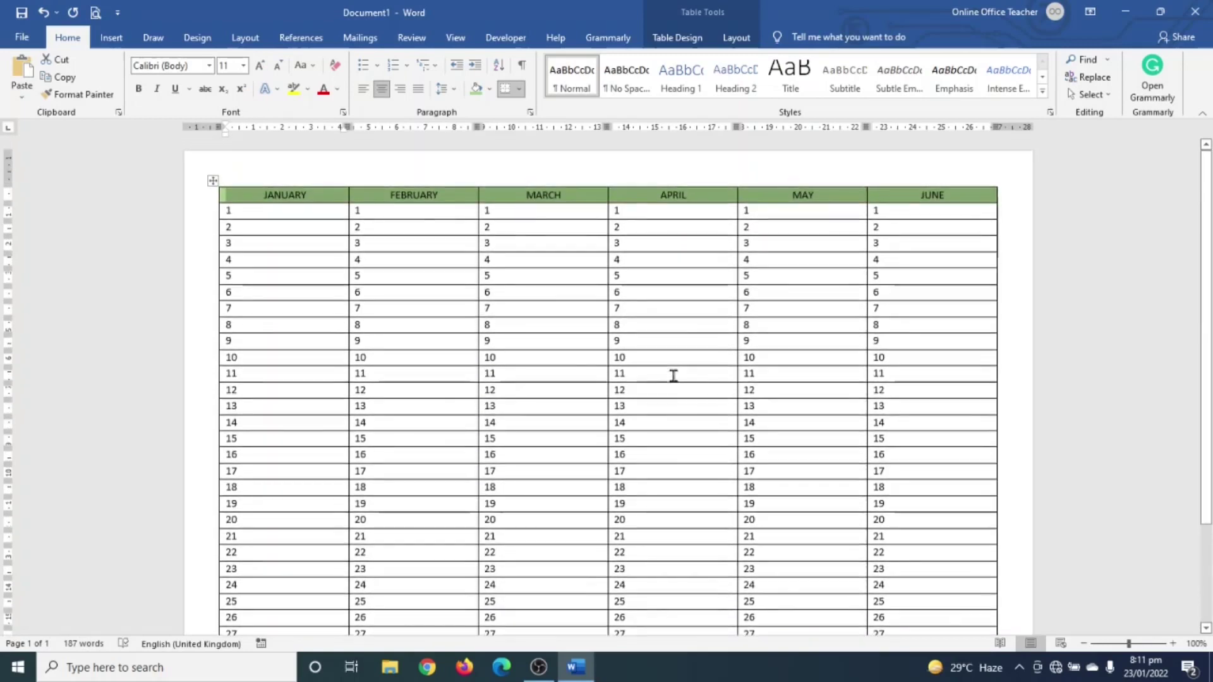
pyautogui.click(212, 180)
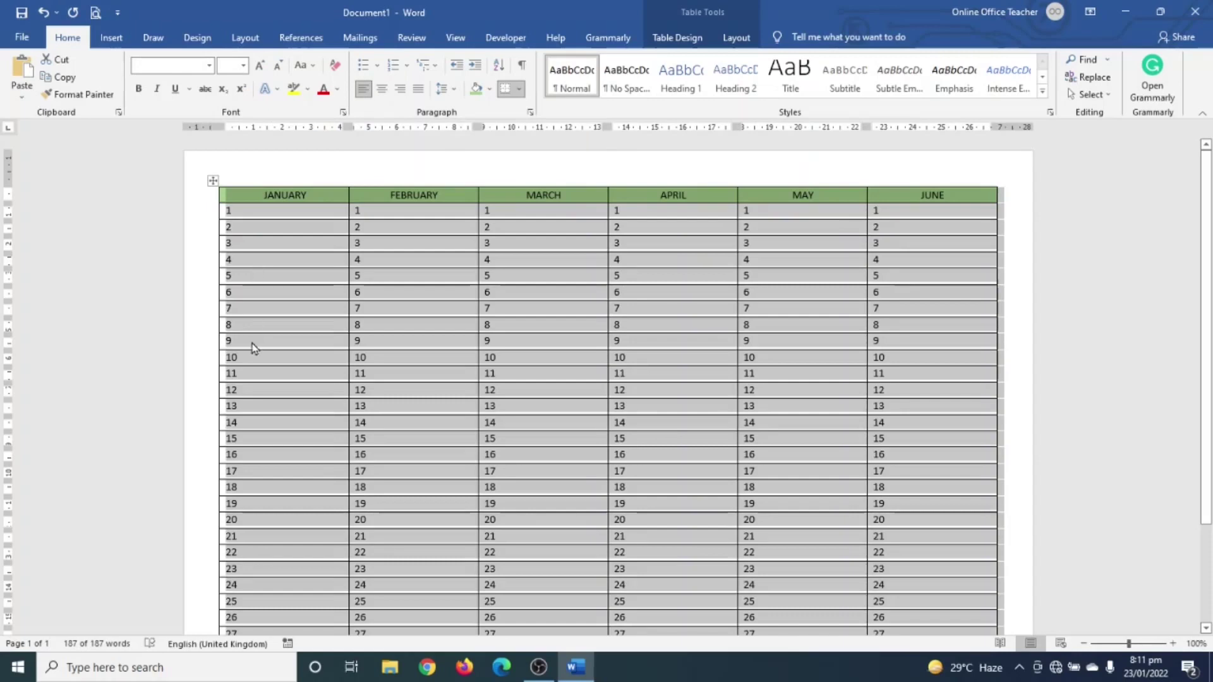
pyautogui.click(64, 78)
pyautogui.scroll(-4, 436, 395)
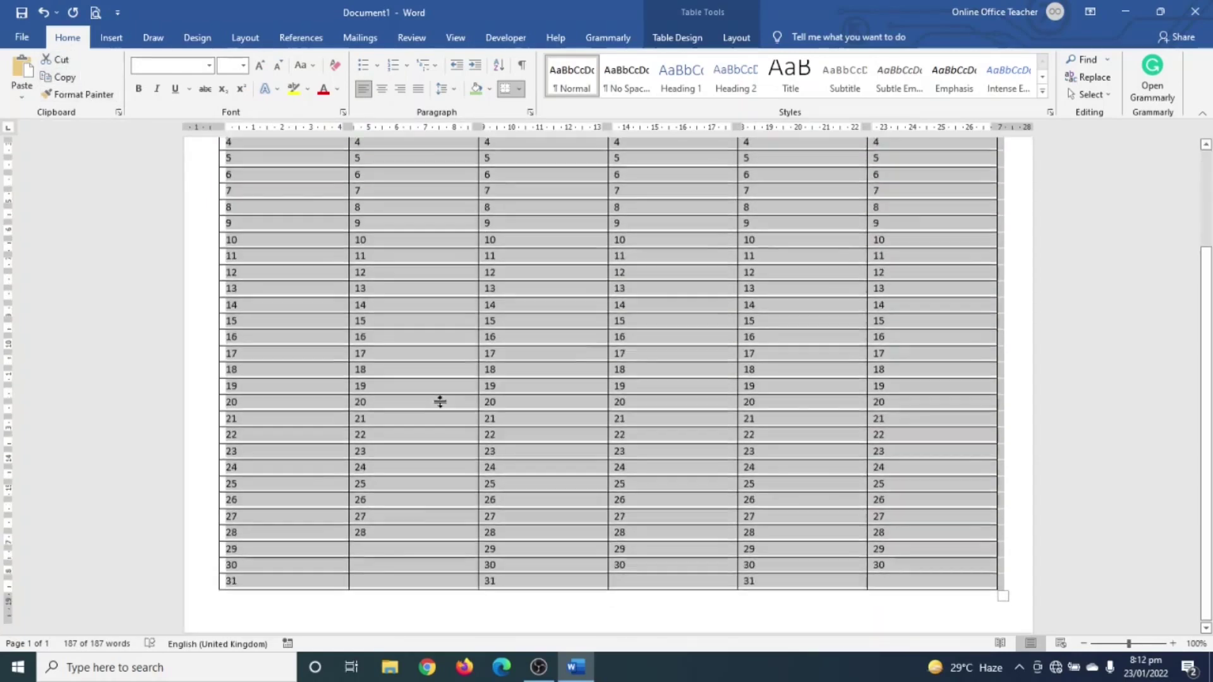
pyautogui.click(320, 597)
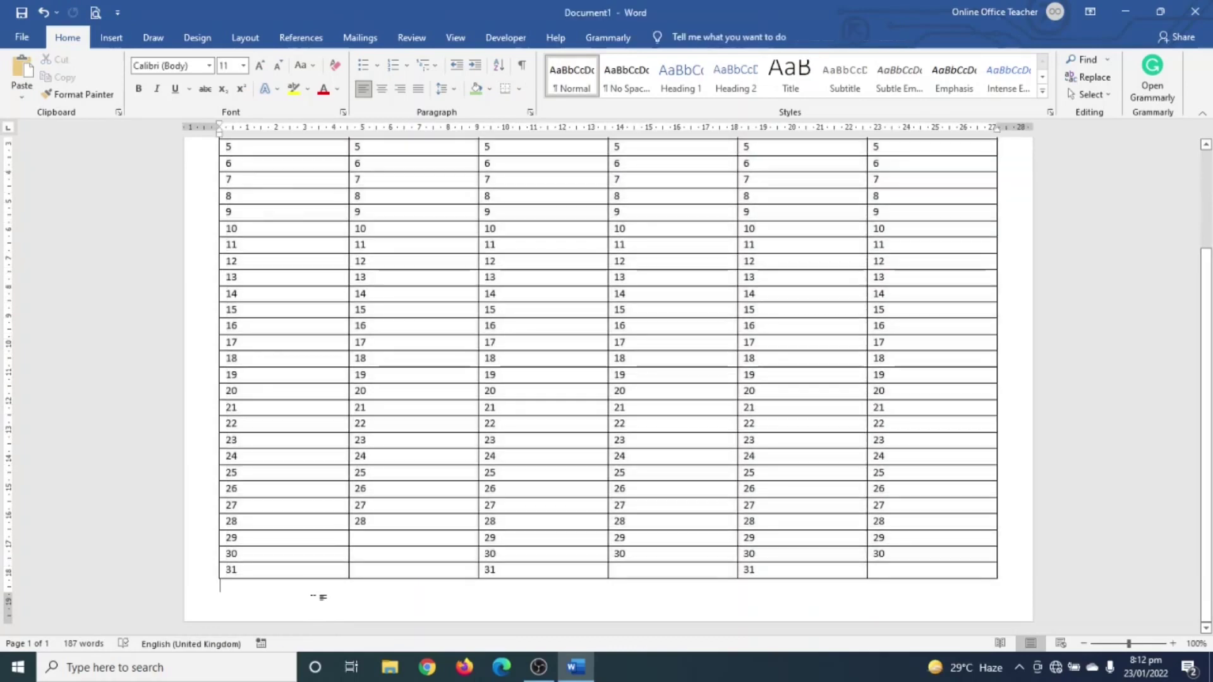
pyautogui.hotkey('ctrl', 'Return')
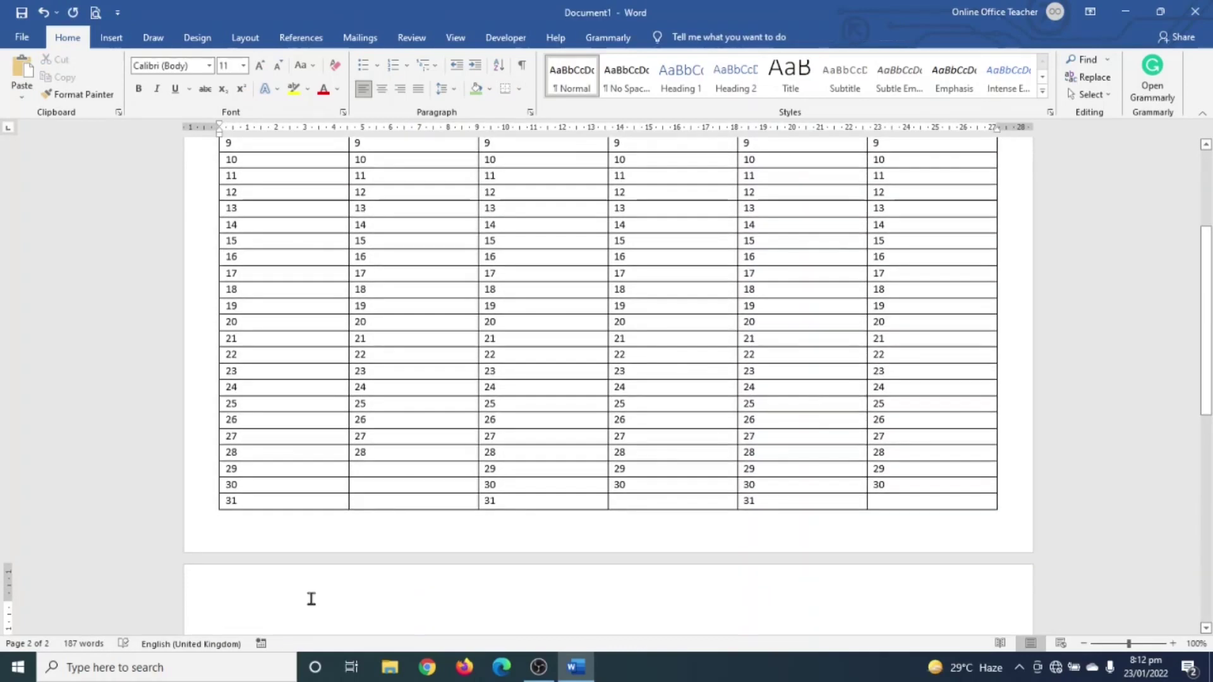
pyautogui.click(22, 70)
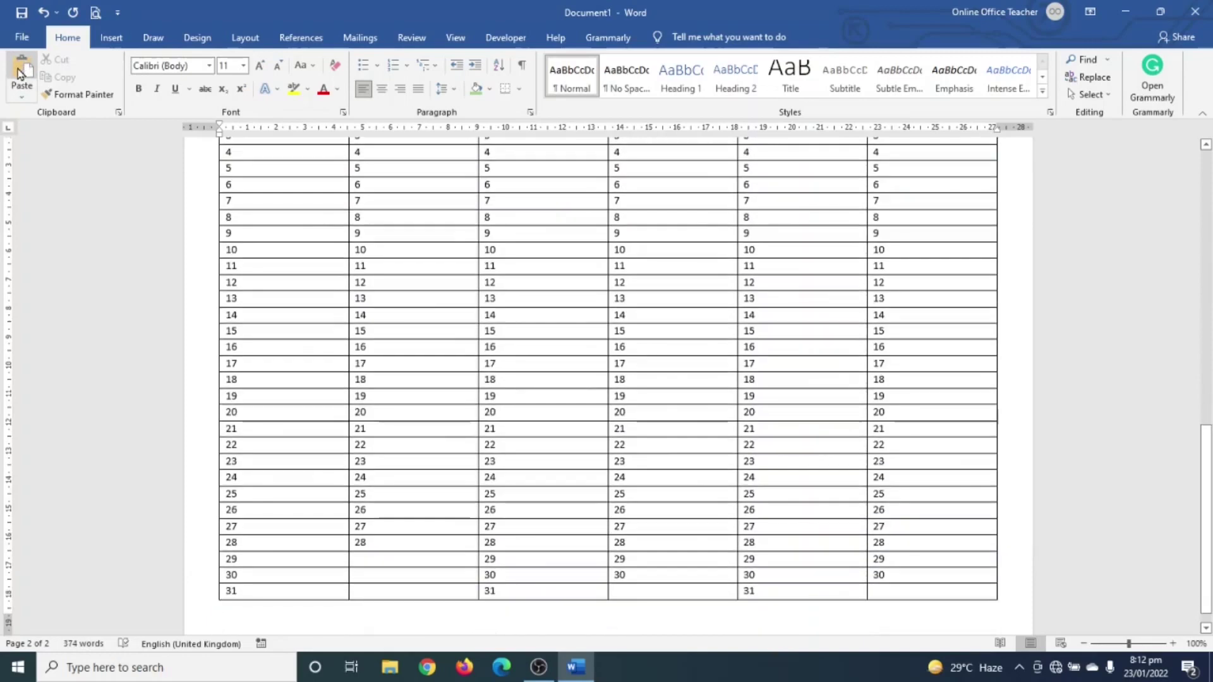
pyautogui.scroll(-8, 530, 514)
pyautogui.scroll(2, 460, 387)
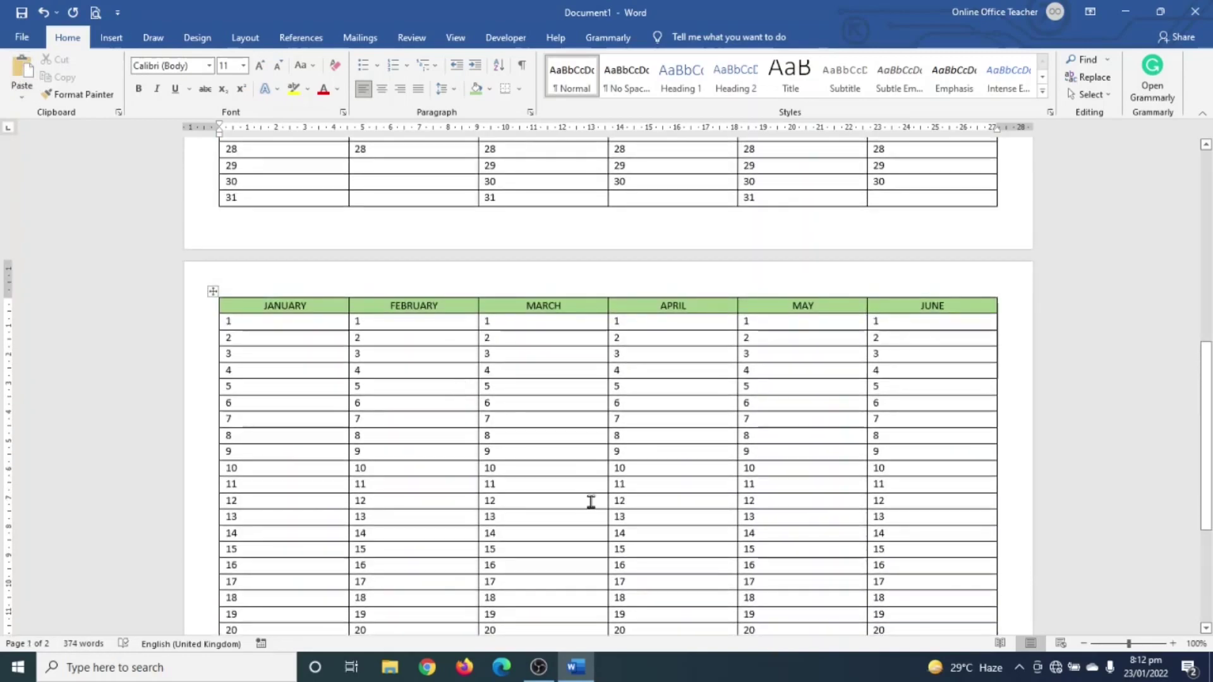
pyautogui.scroll(3, 591, 506)
# Zoom out to view both pages of month tables
pyautogui.click(1083, 643)
pyautogui.click(1084, 643)
pyautogui.click(1084, 643)
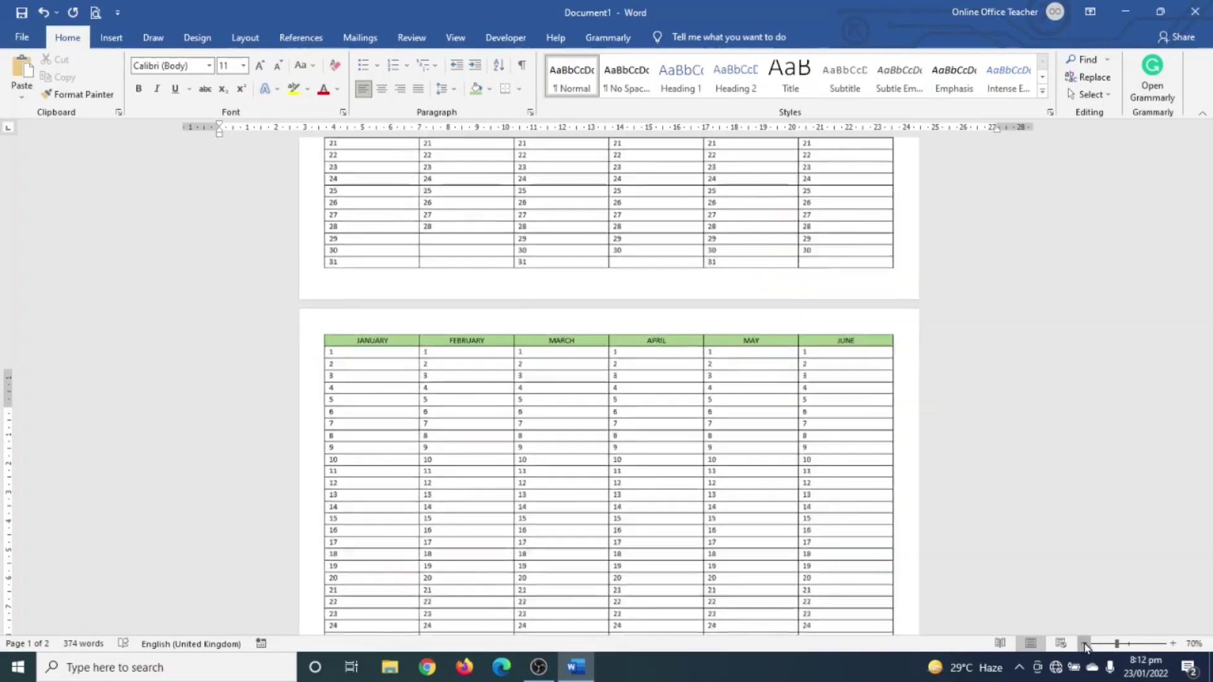
pyautogui.click(1084, 644)
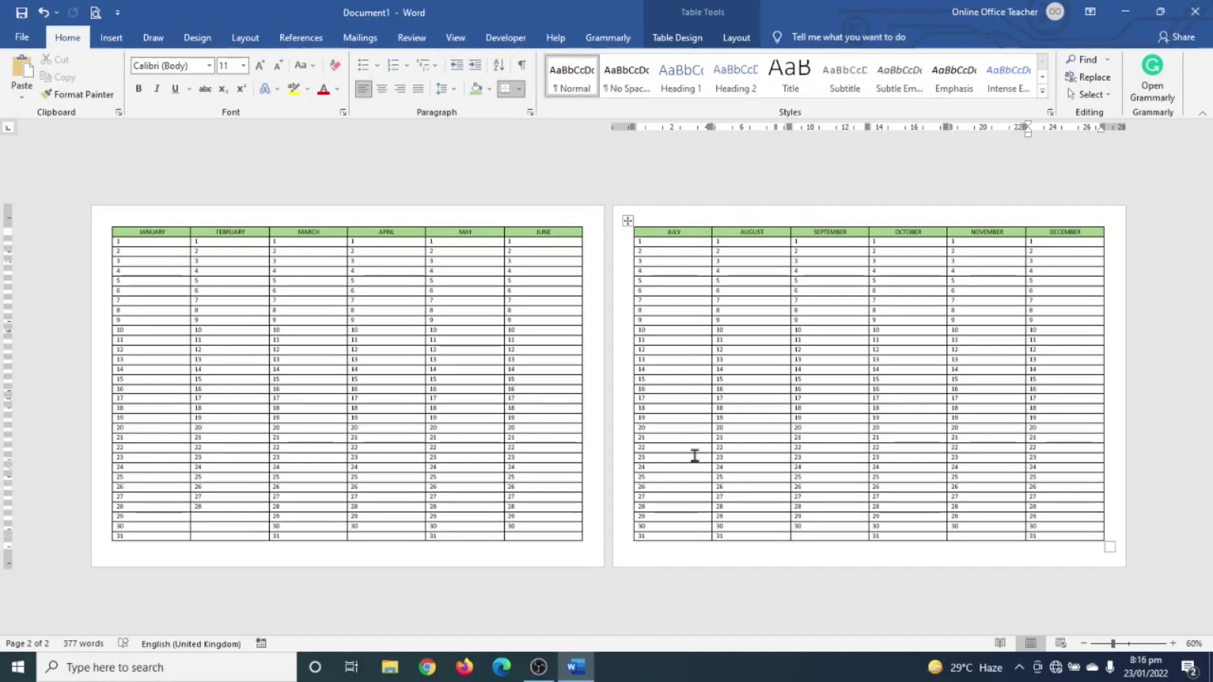
pyautogui.click(1123, 673)
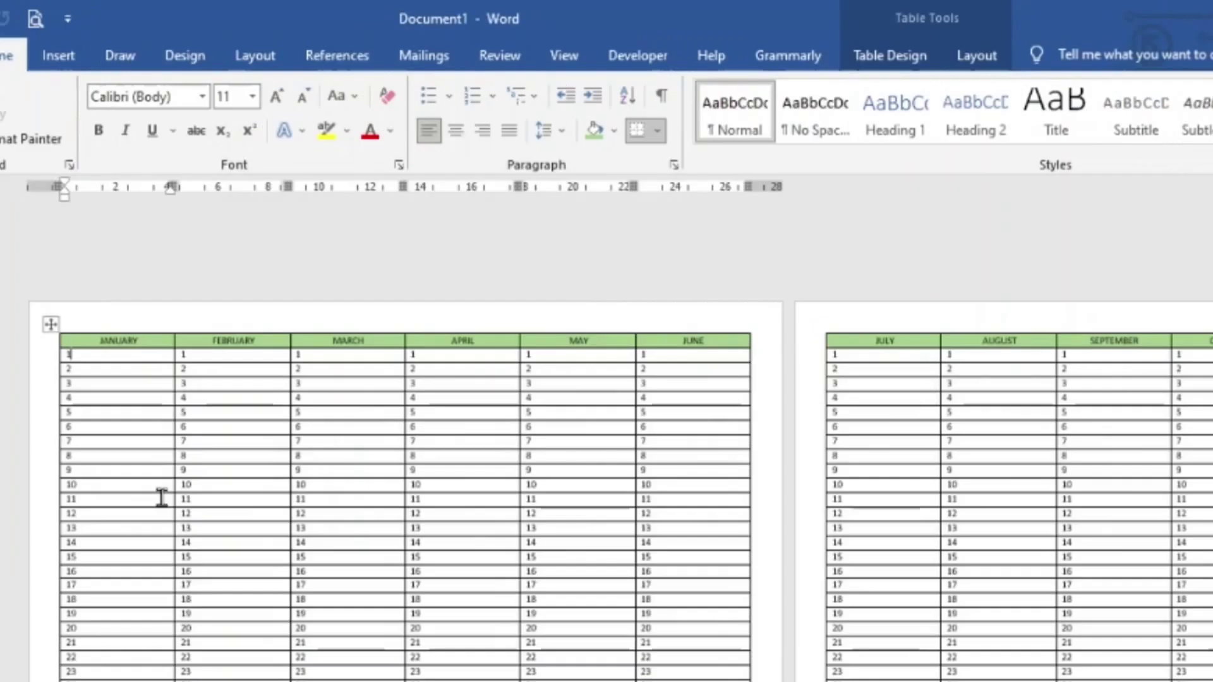
# Shade the January weekend cells, days 1–2 and 8–9, light green
pyautogui.moveTo(101, 369); pyautogui.dragTo(102, 383)
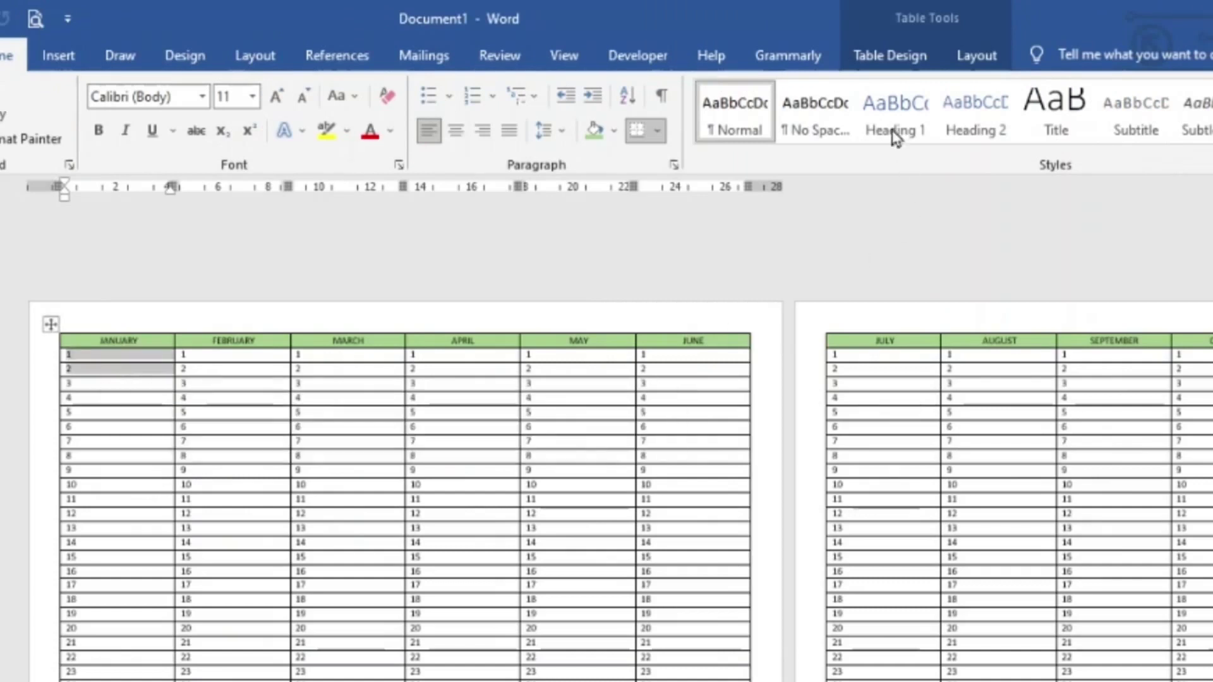
pyautogui.click(888, 57)
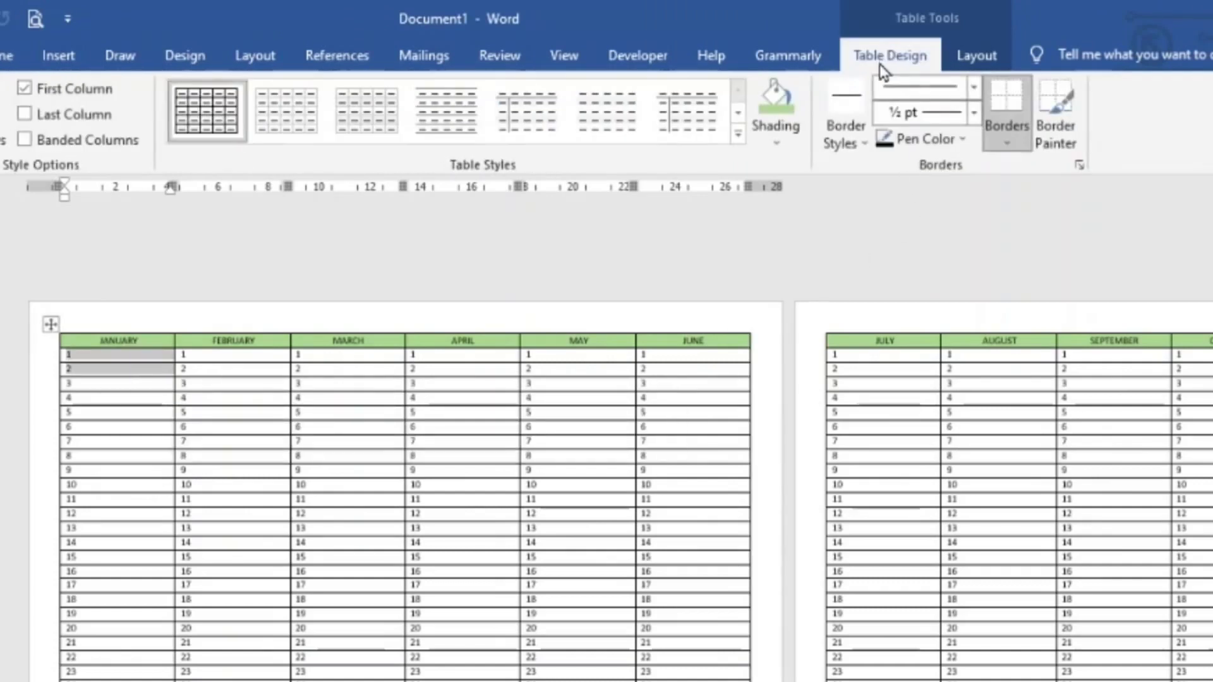
pyautogui.click(769, 148)
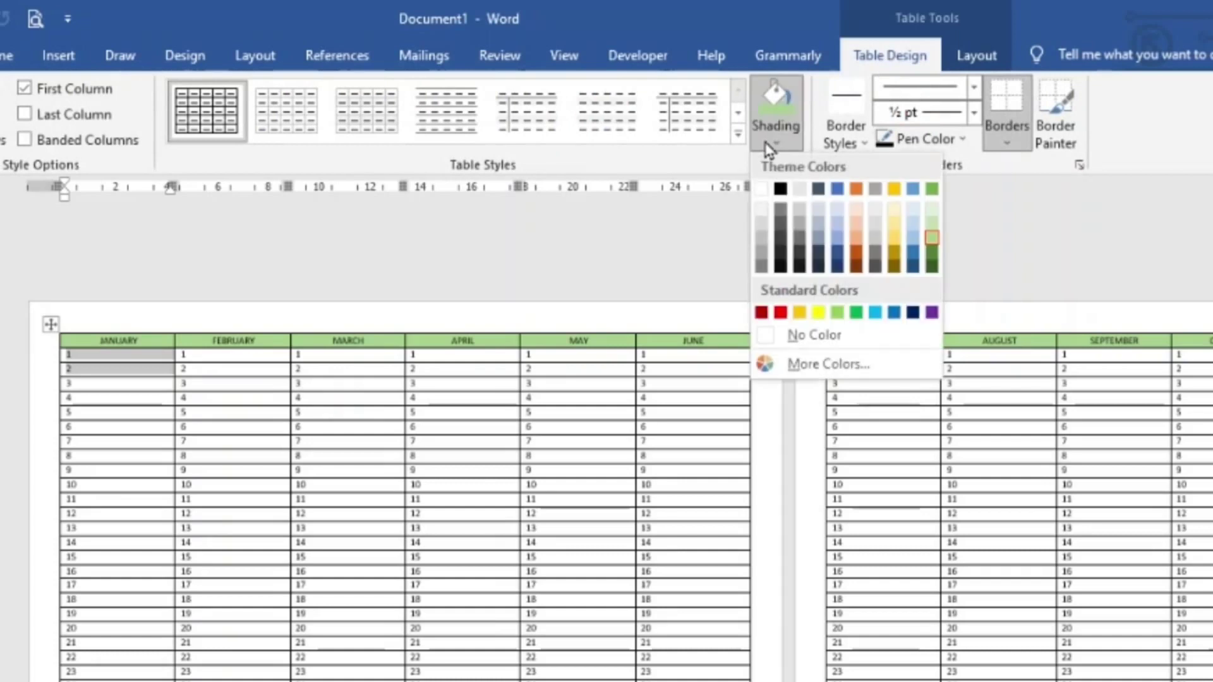
pyautogui.click(932, 218)
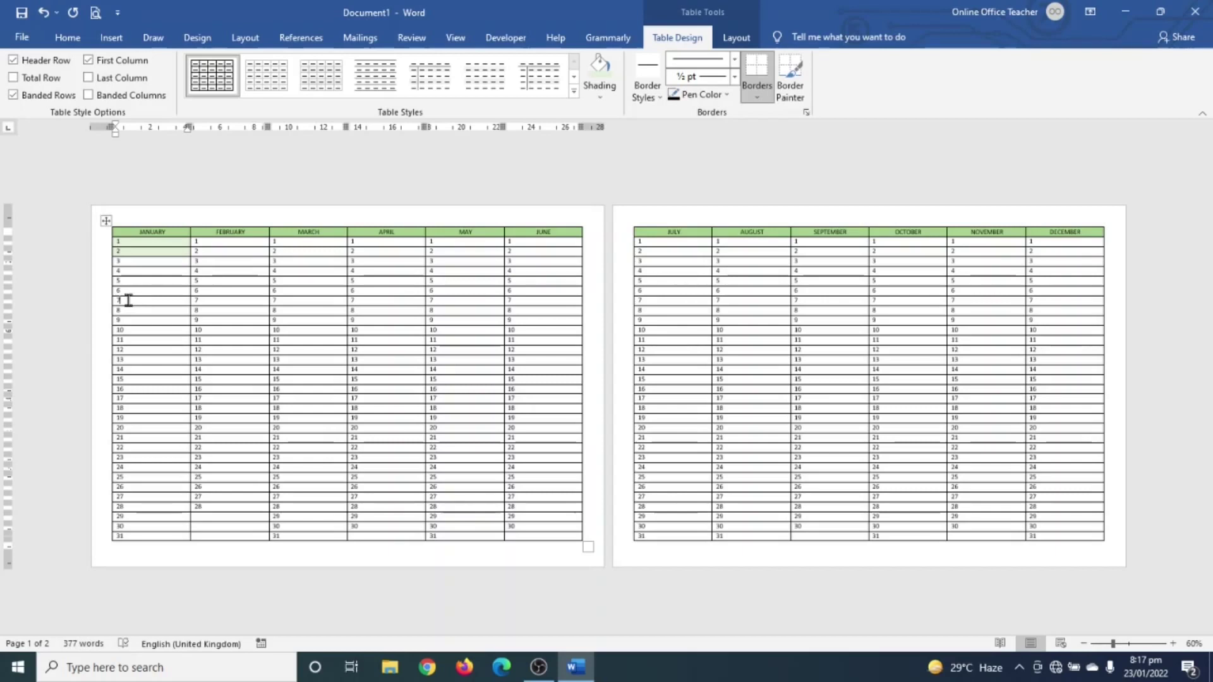
pyautogui.moveTo(133, 316); pyautogui.dragTo(135, 323)
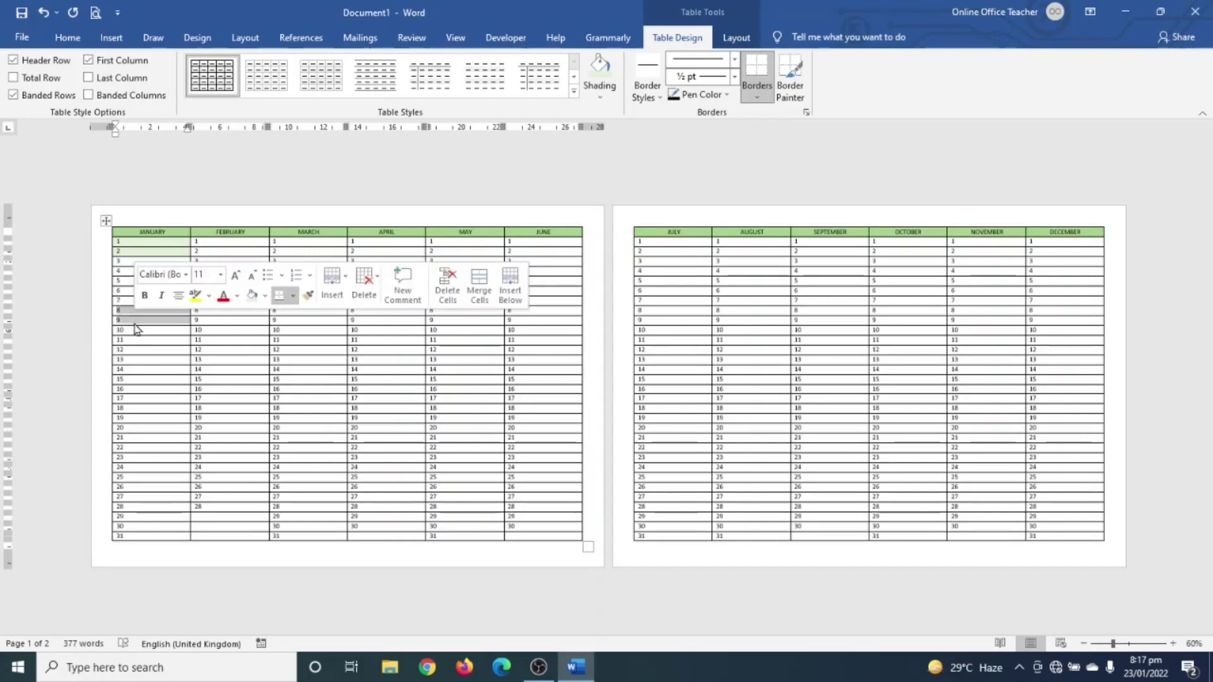
pyautogui.click(599, 66)
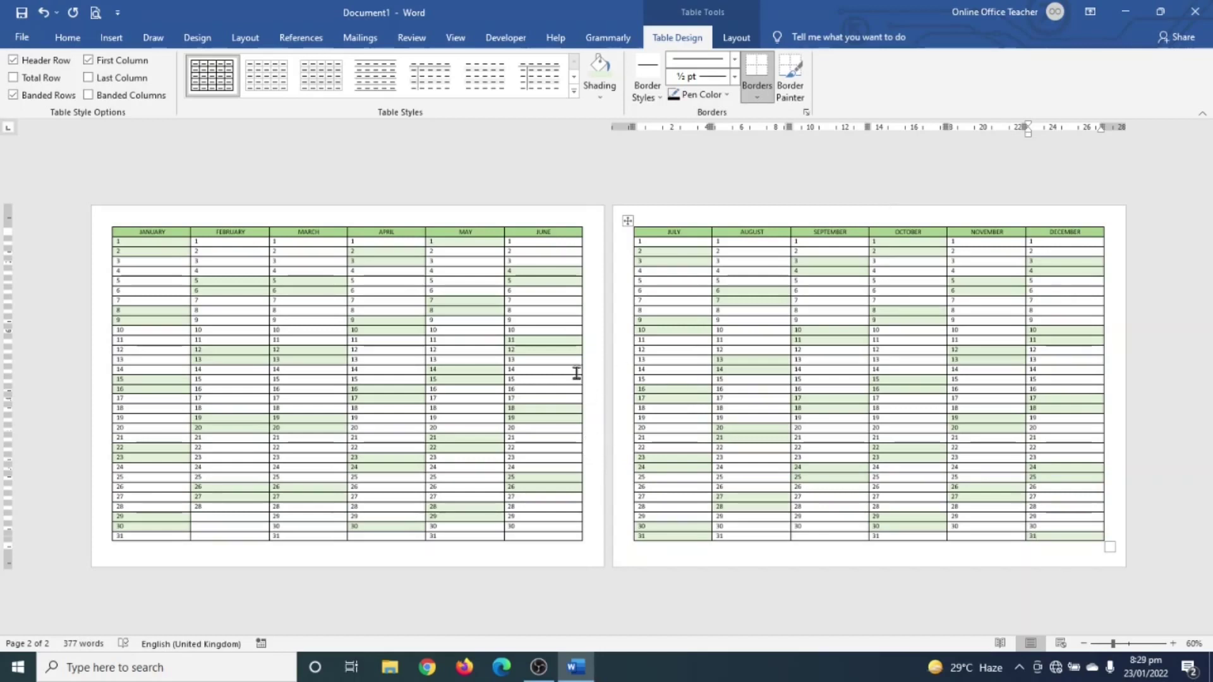
pyautogui.click(22, 38)
# Save the planner as a Word Template (.dotx) file named 'Yearly Planner' in Custom Office Templates
pyautogui.click(49, 250)
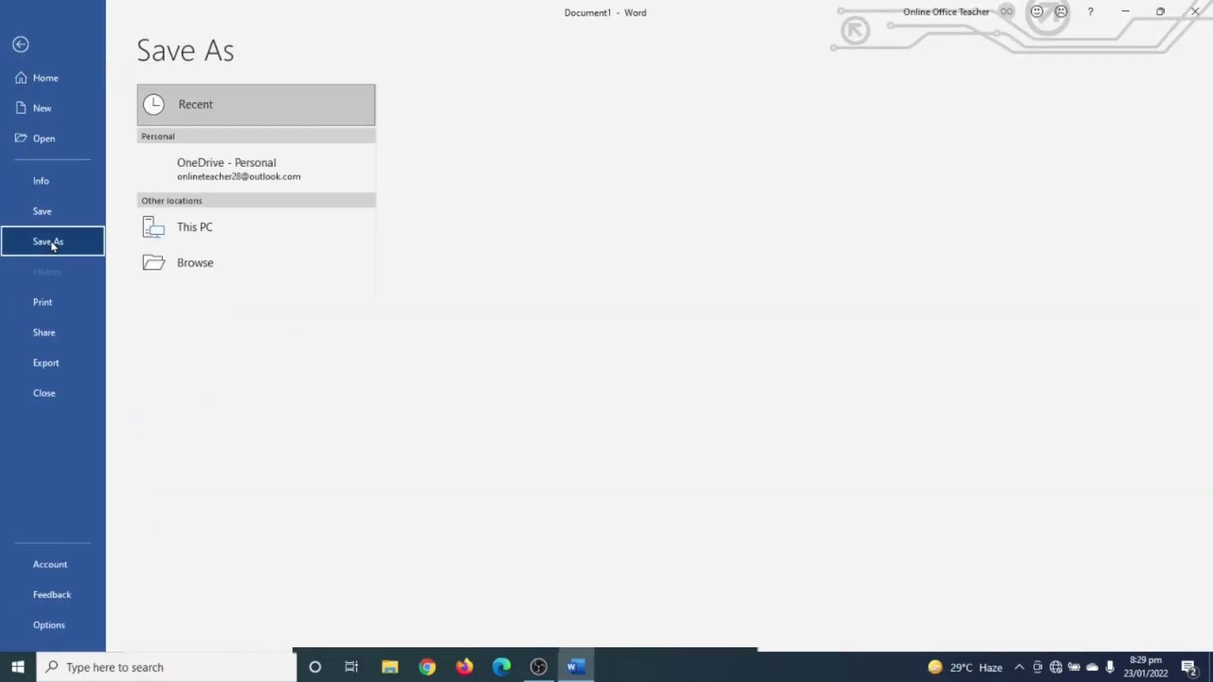
pyautogui.click(470, 215)
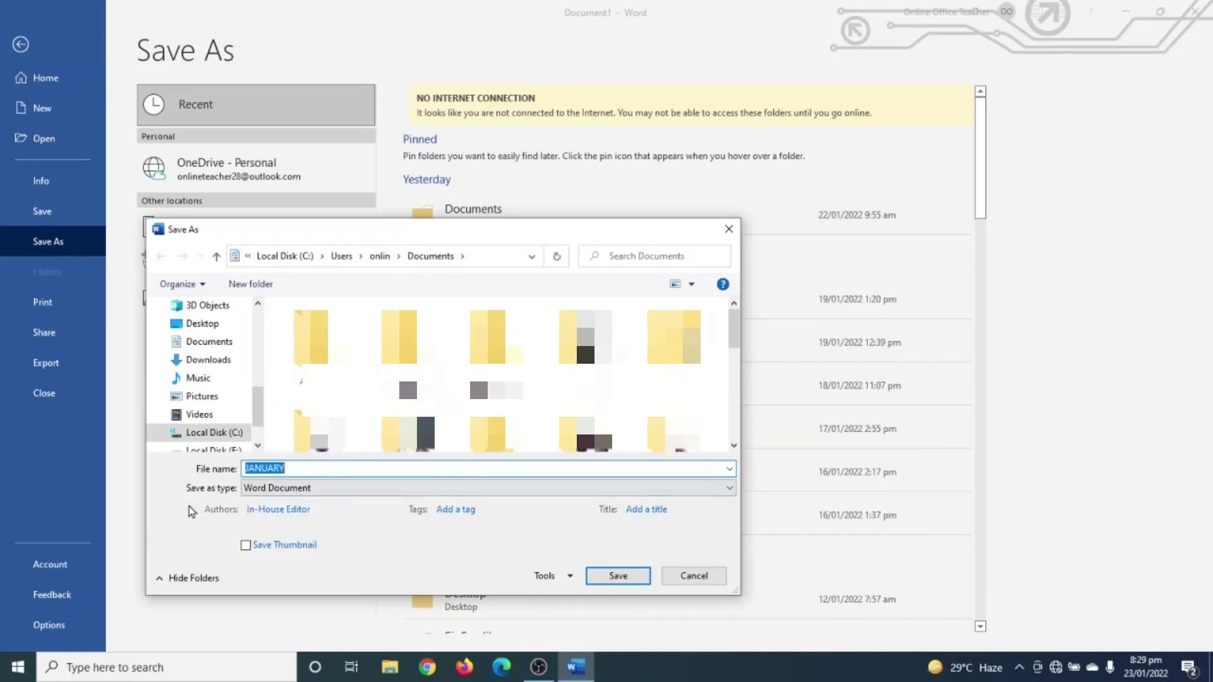
pyautogui.click(252, 492)
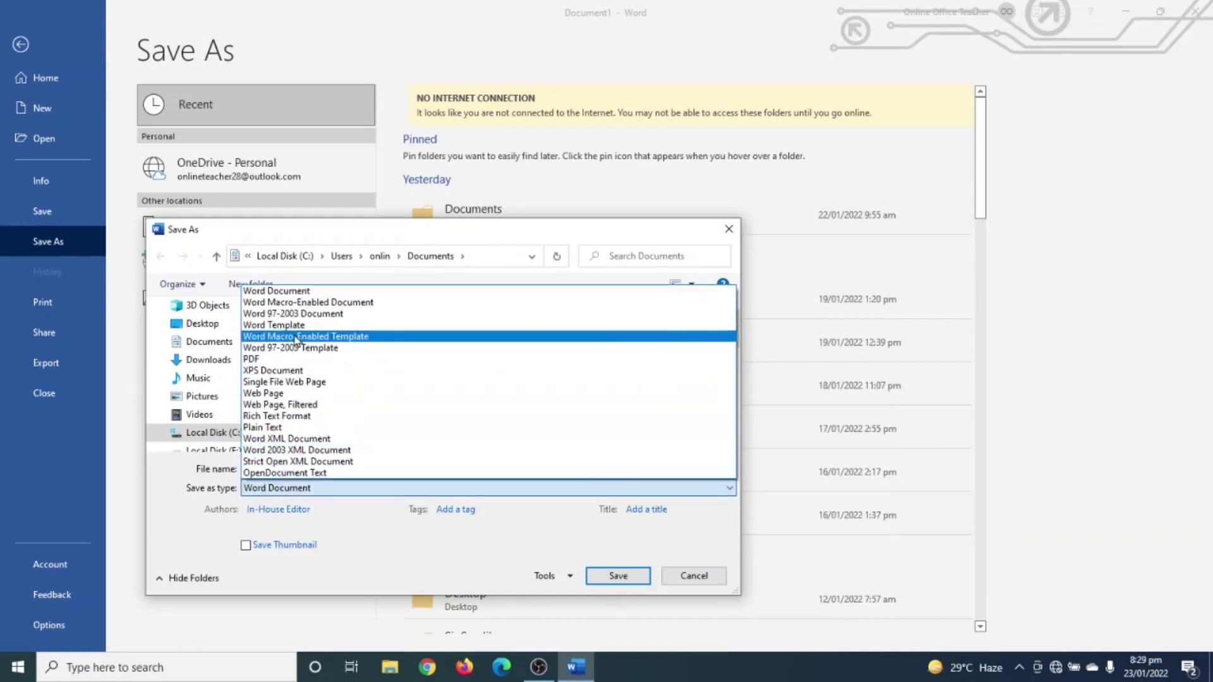
pyautogui.click(295, 325)
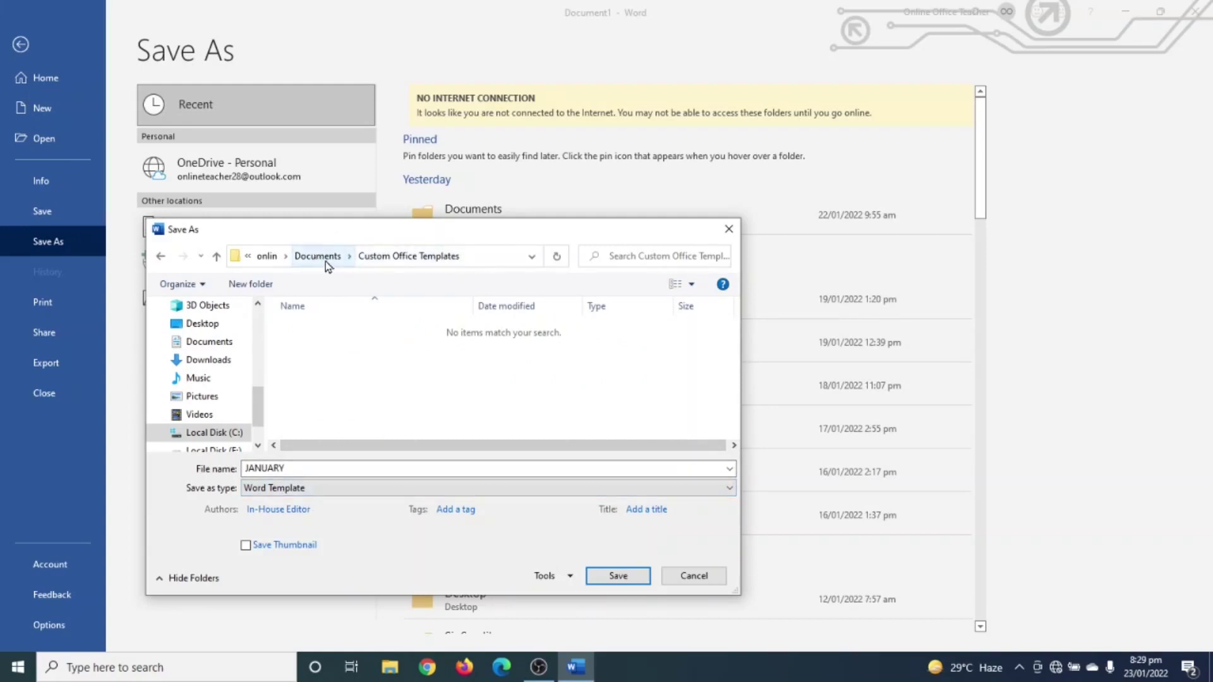
pyautogui.doubleClick(322, 468)
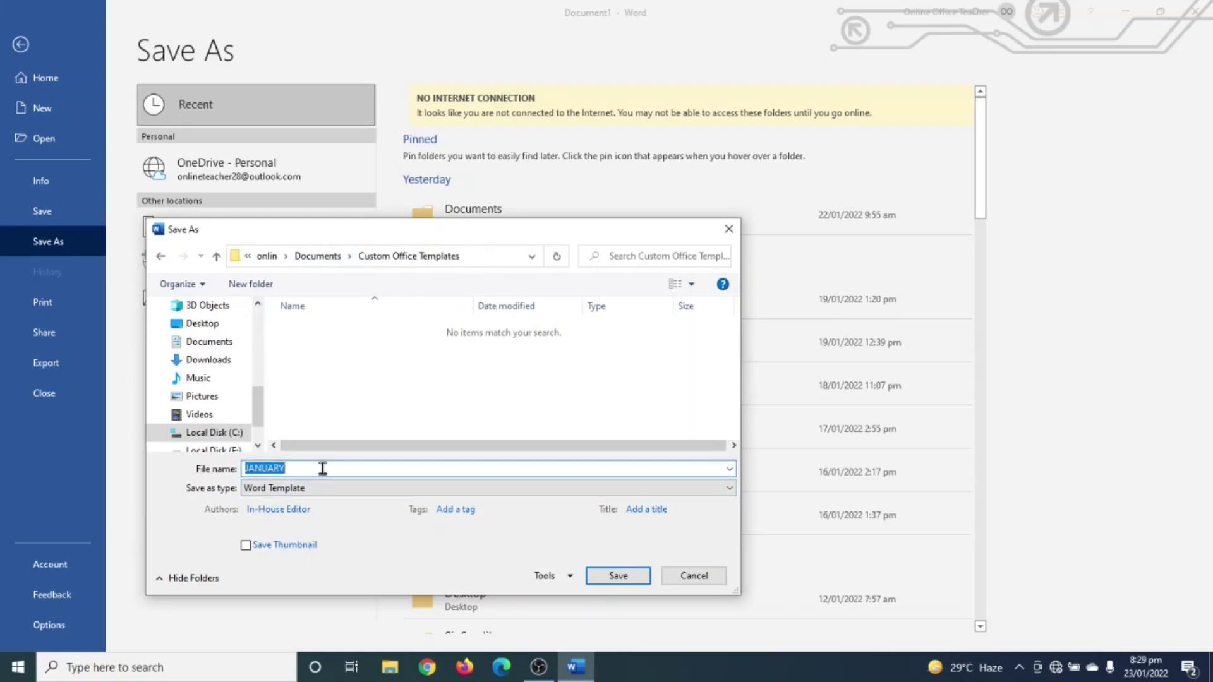
pyautogui.write('Yearly Planner')
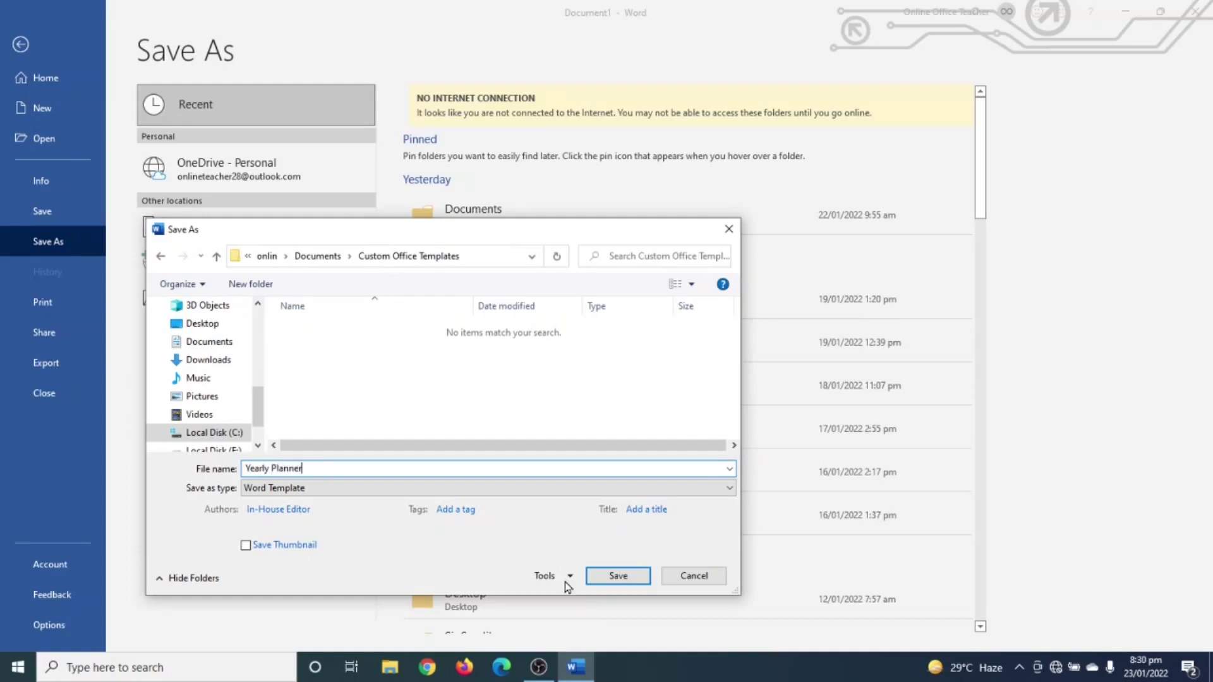
pyautogui.click(607, 576)
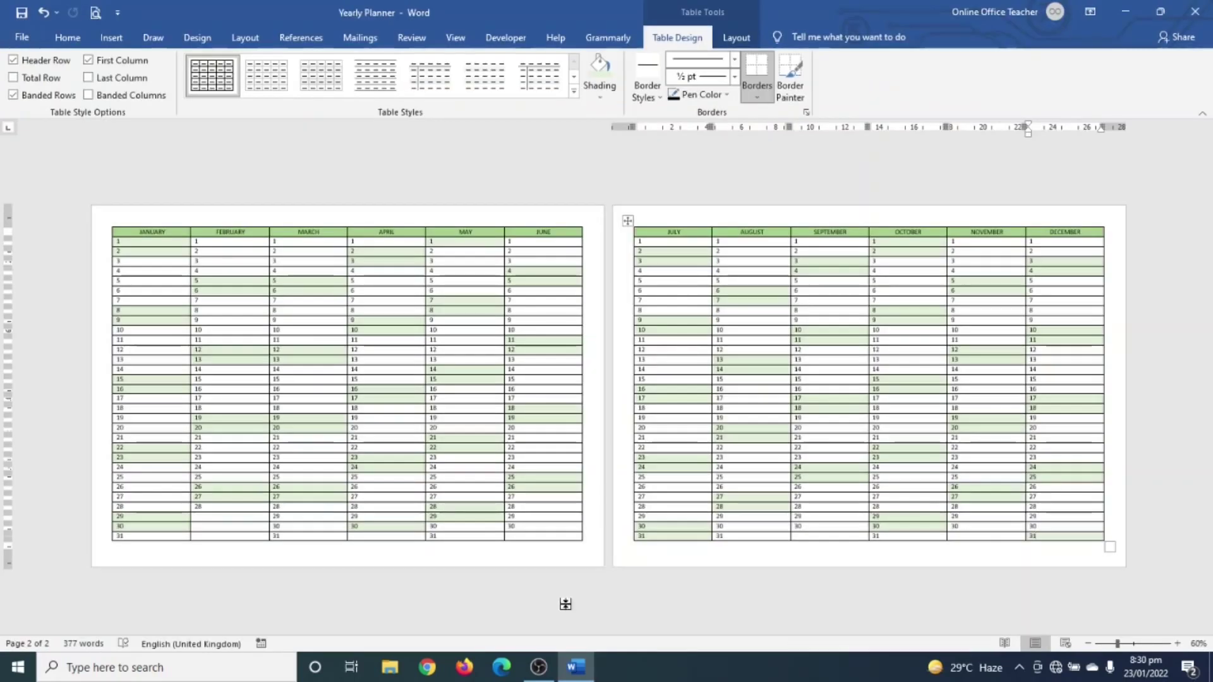